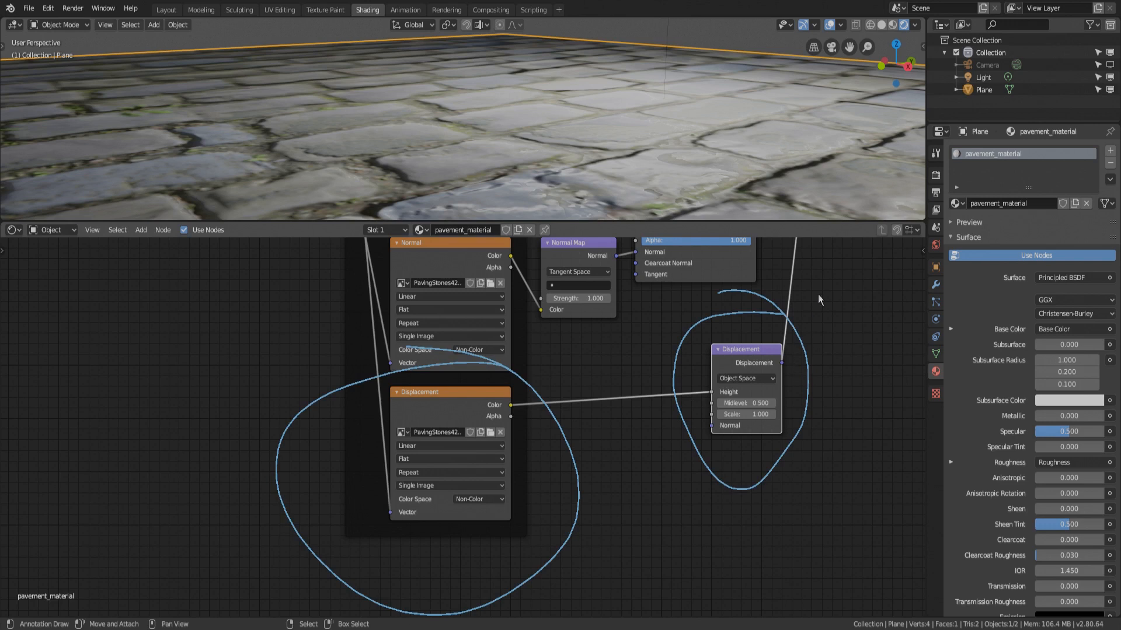
- Delete the Displacement image texture node and the Displacement vector node from the pavement material's node tree
middle_drag(817, 294, 773, 300)
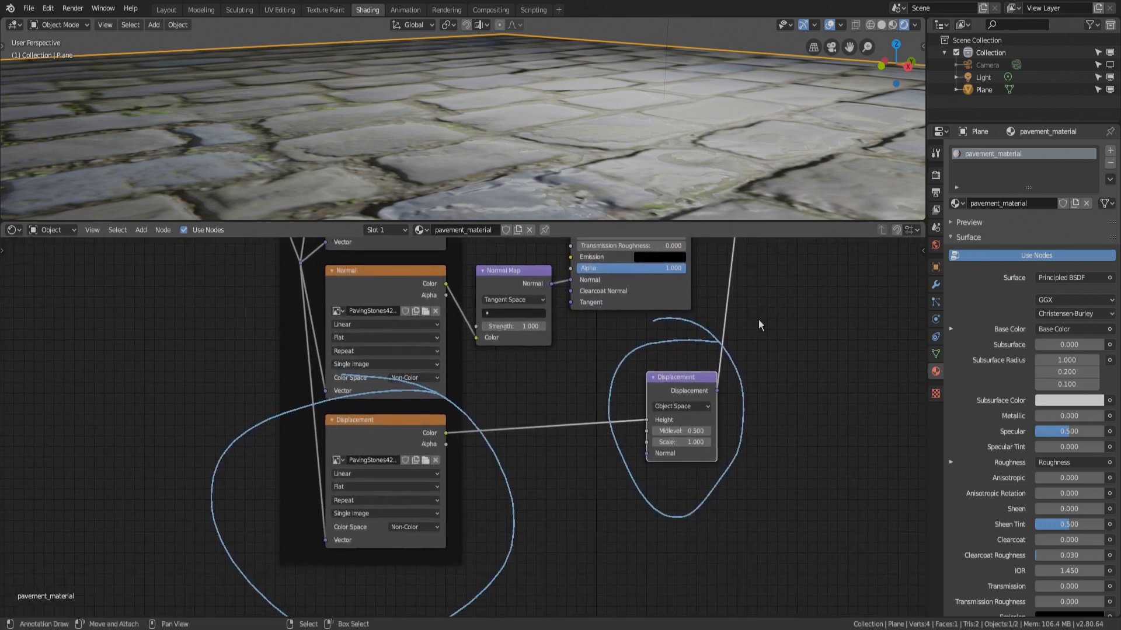
scroll(724, 341, down, 2)
click(415, 421)
key(x)
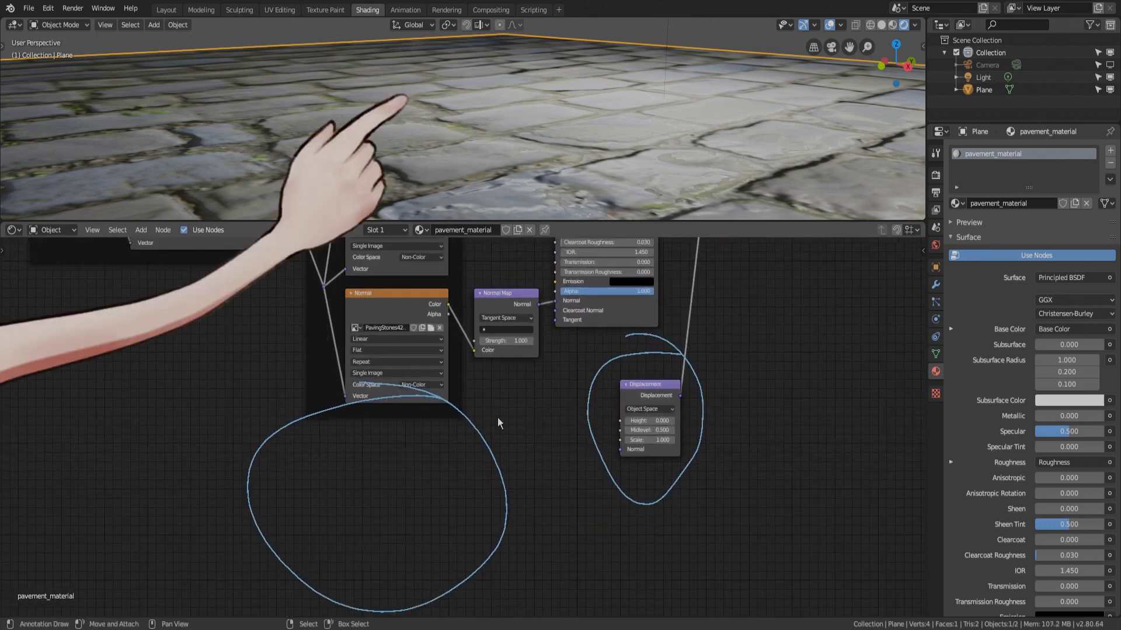
click(650, 384)
key(x)
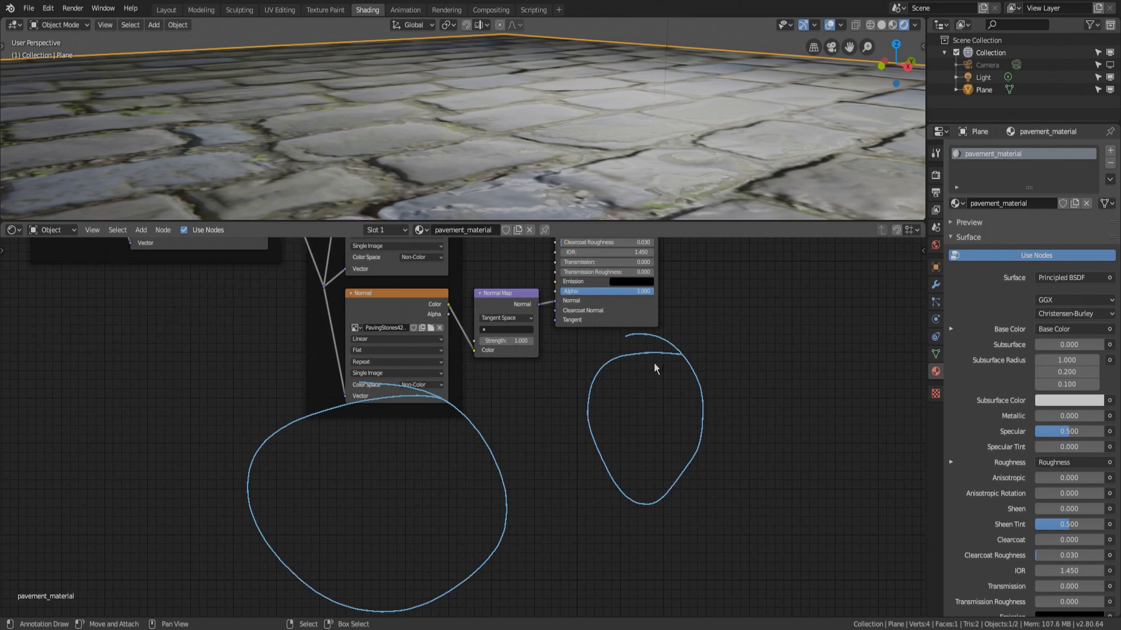
middle_drag(650, 360, 596, 532)
scroll(597, 533, down, 2)
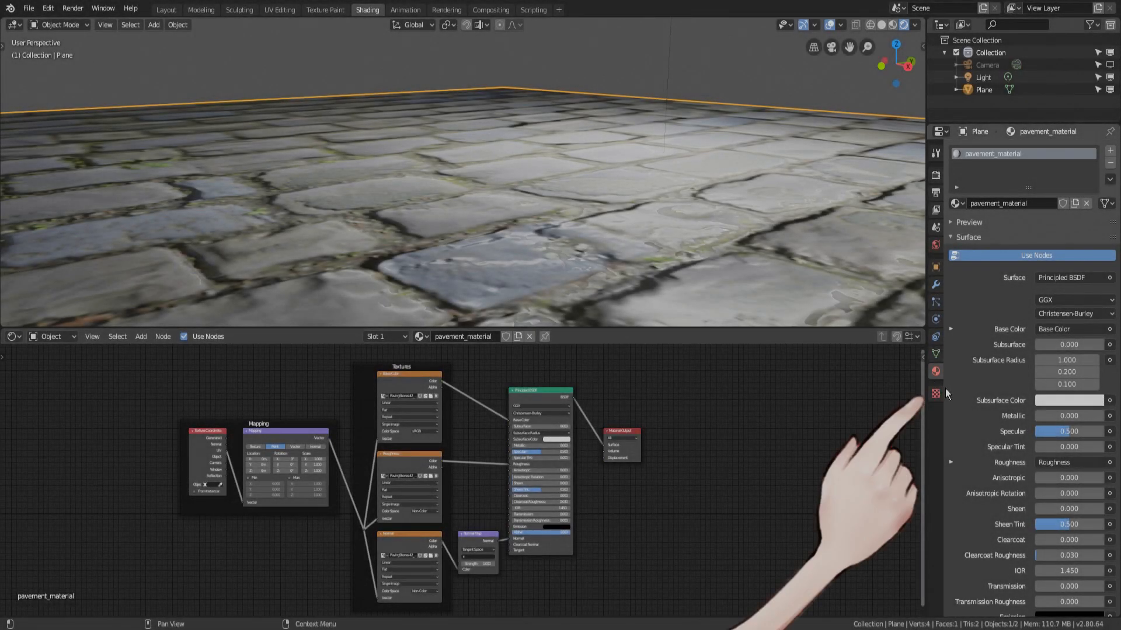
- Create a new brush texture that uses the PavingStones42_disp.jpg image and name it pavement_disp
click(936, 395)
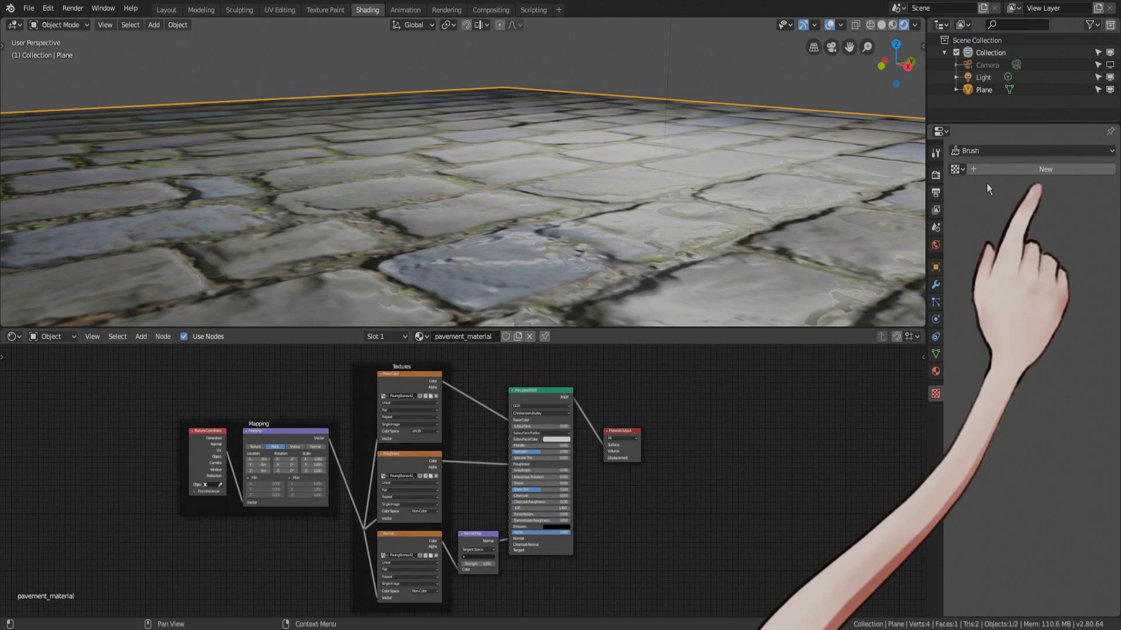
click(1039, 169)
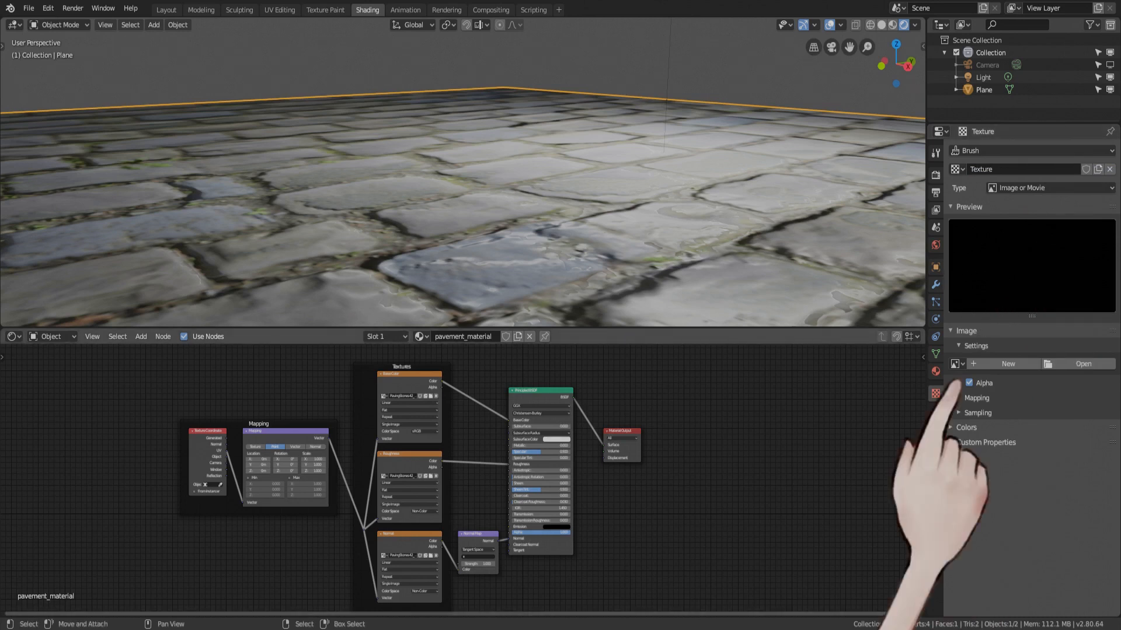
click(957, 364)
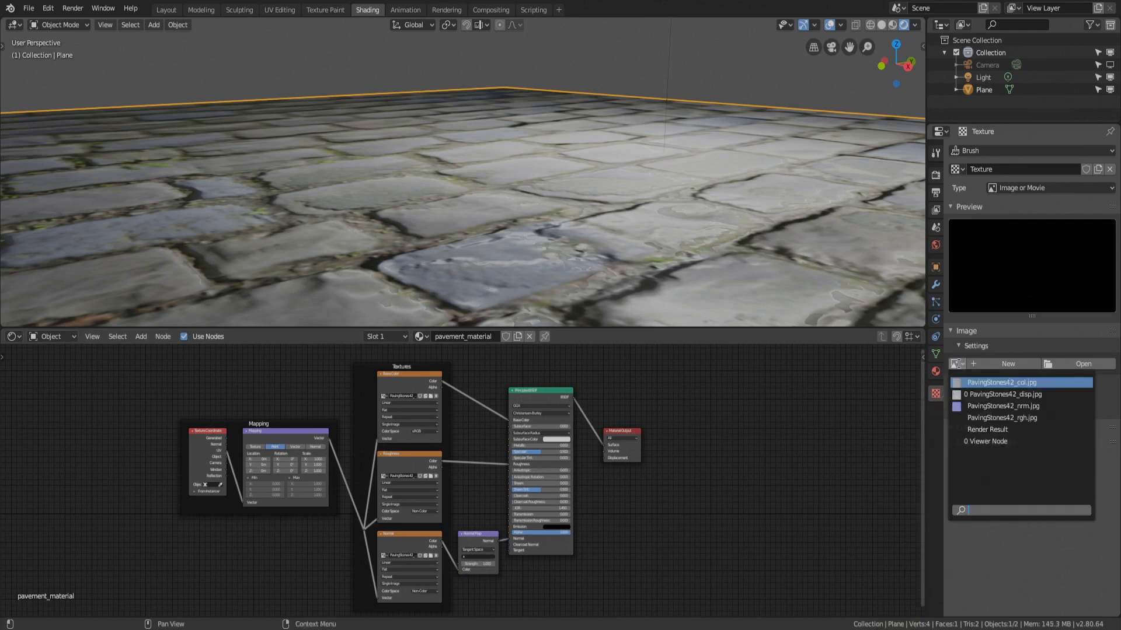
click(957, 364)
click(957, 364)
click(958, 364)
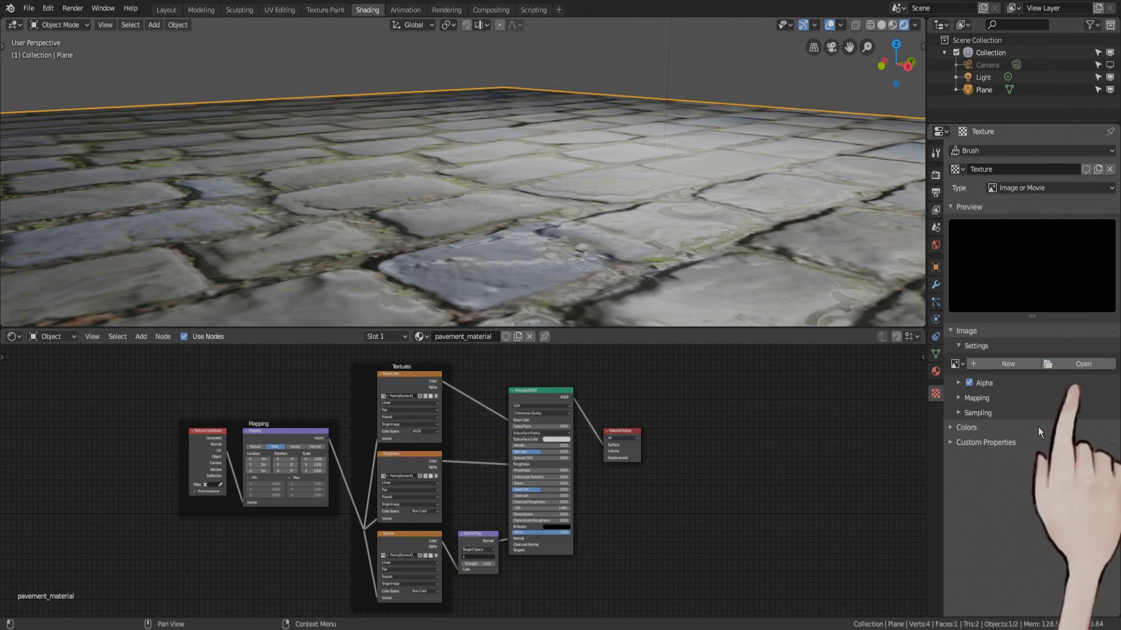
click(958, 365)
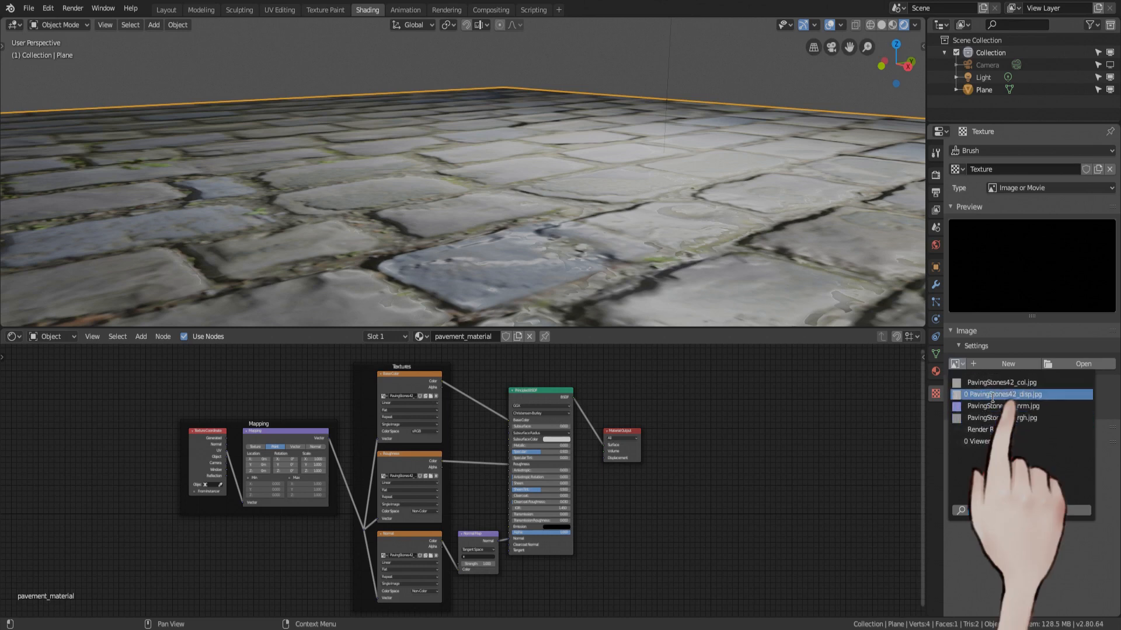
click(1058, 394)
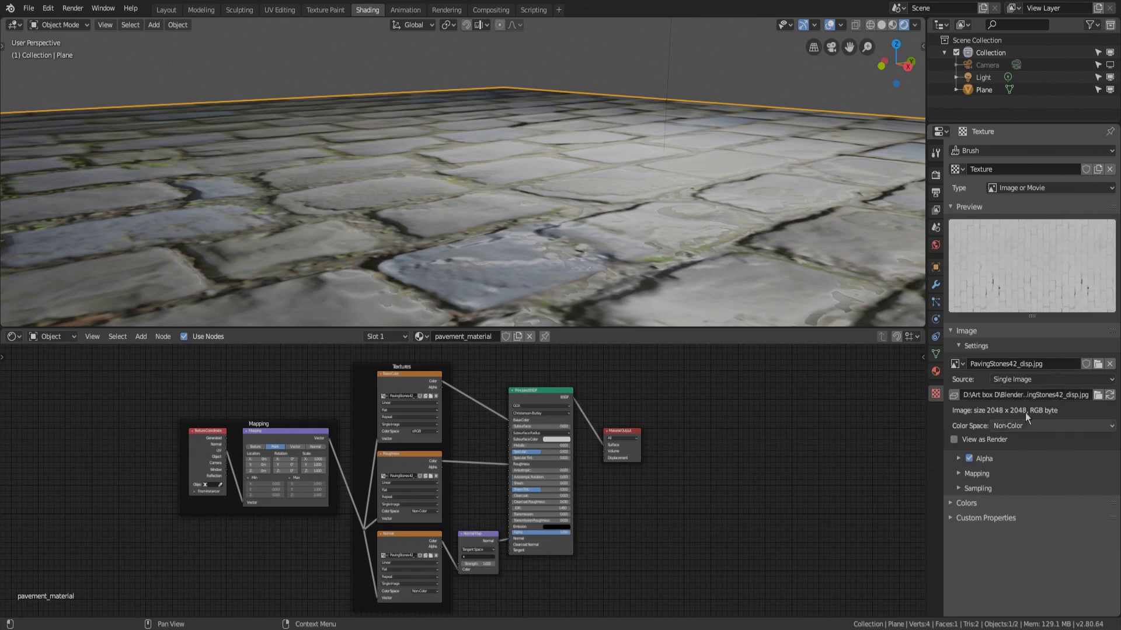
click(999, 169)
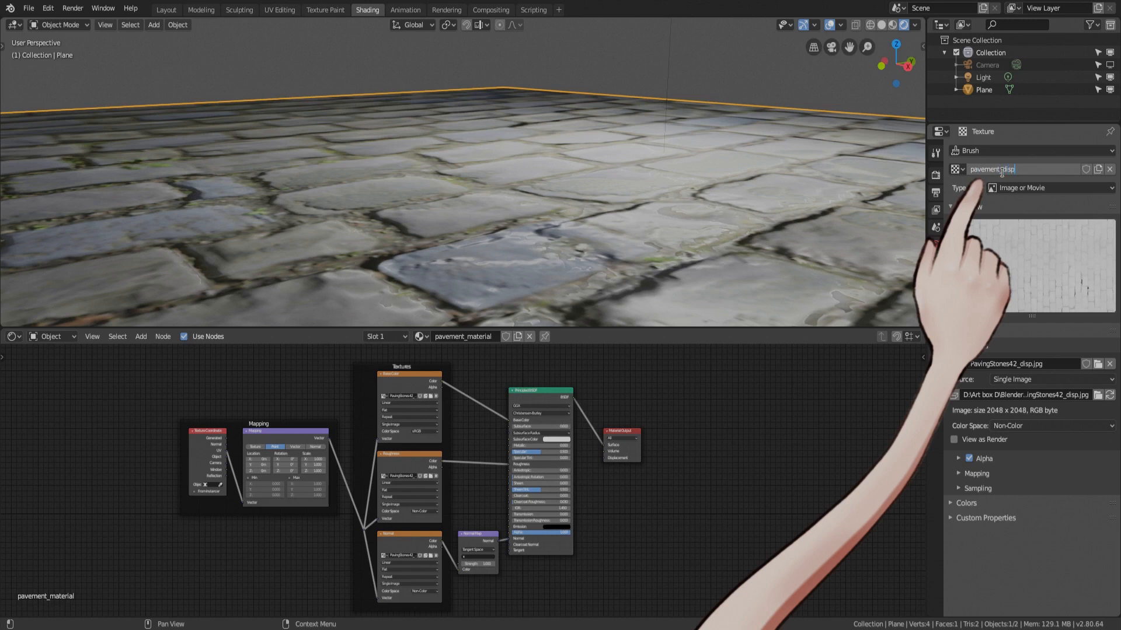
key(Return)
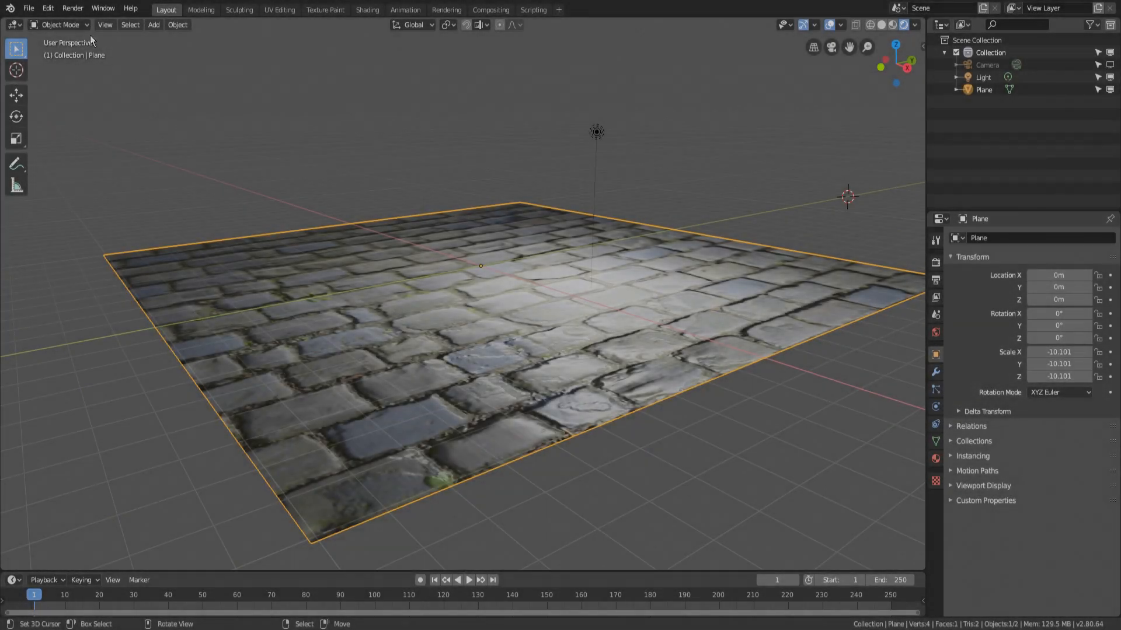
- Subdivide the plane's whole mesh twice in Edit Mode
click(78, 25)
click(76, 52)
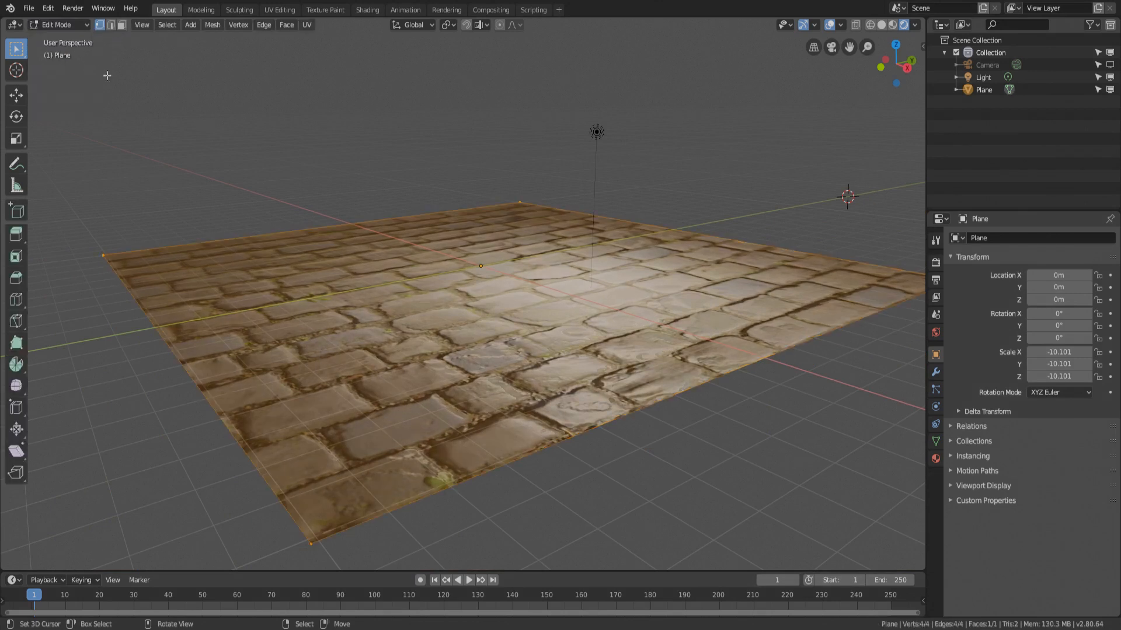
key(w)
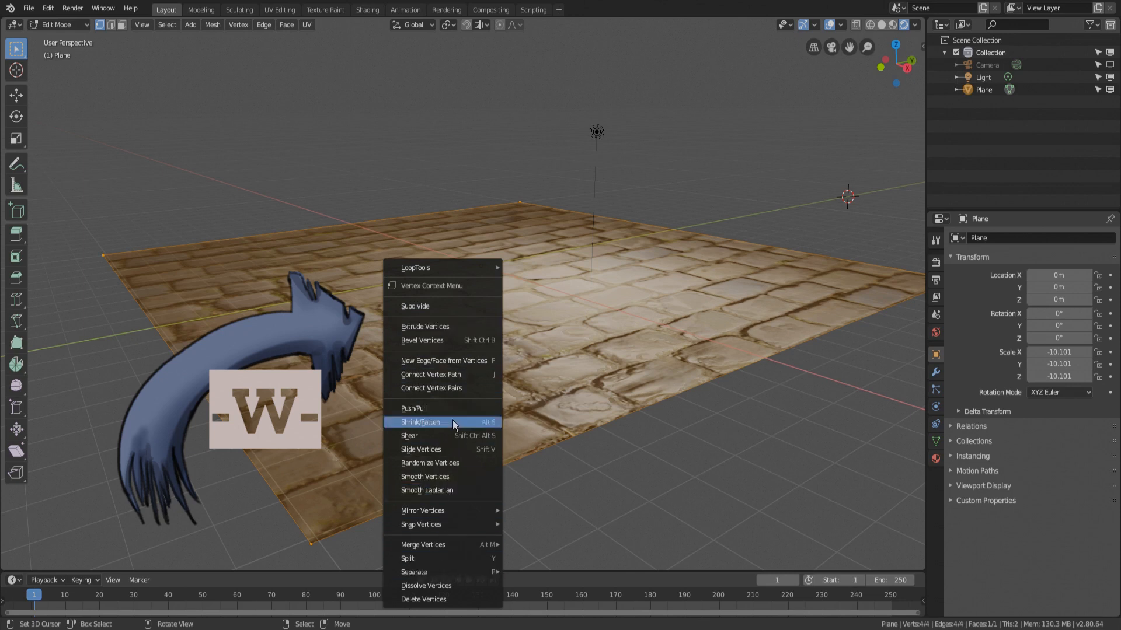
mouse_move(454, 575)
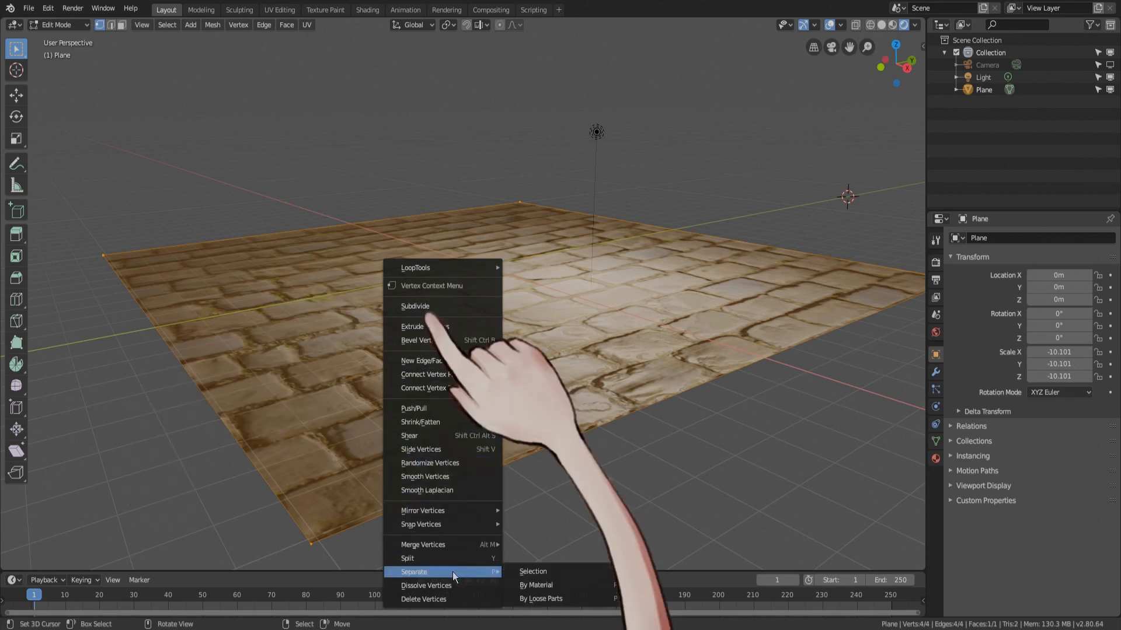
click(453, 307)
middle_drag(453, 307, 528, 337)
click(485, 266)
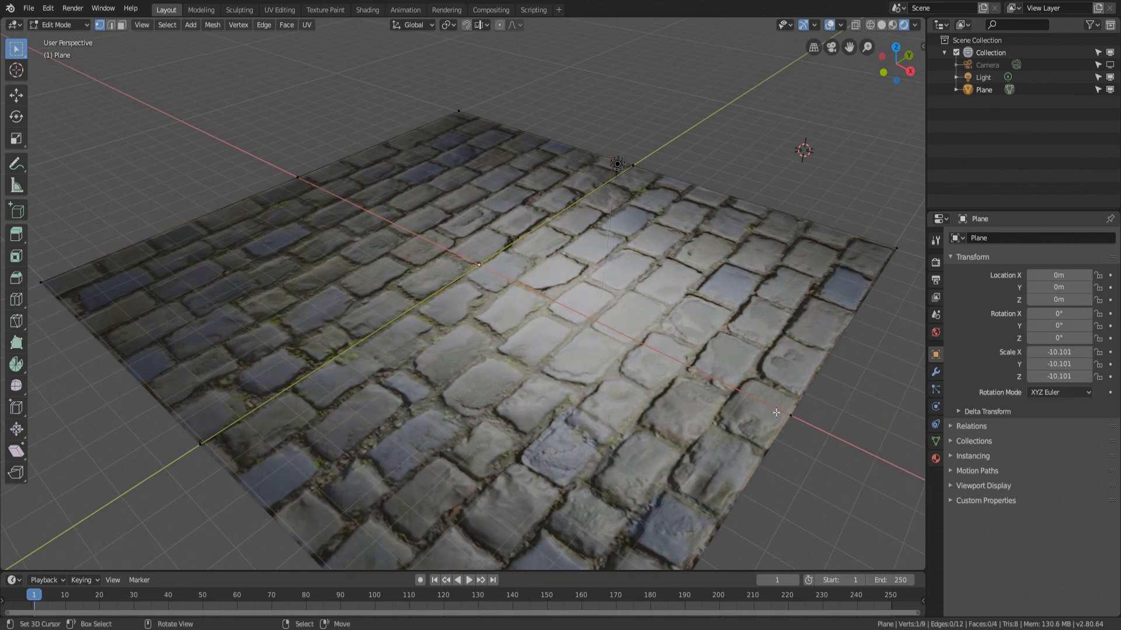
key(a)
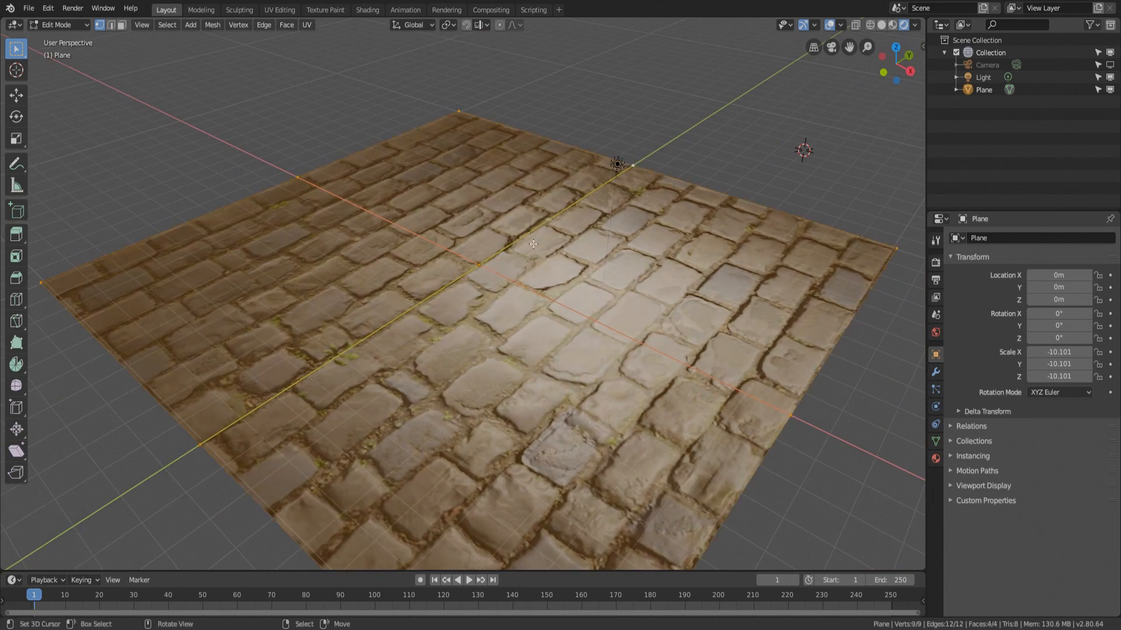
right_click(531, 244)
click(533, 246)
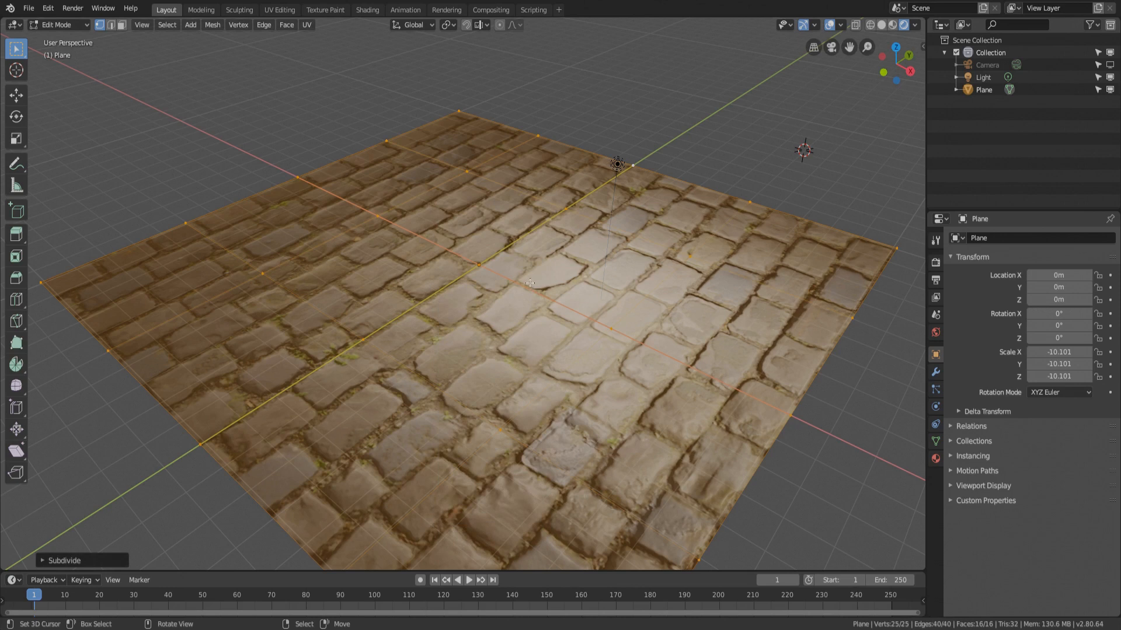
- Return the plane to Object Mode and add a Displace modifier that uses the pavement_disp texture
scroll(398, 247, up, 4)
shift+middle_drag(440, 74, 455, 151)
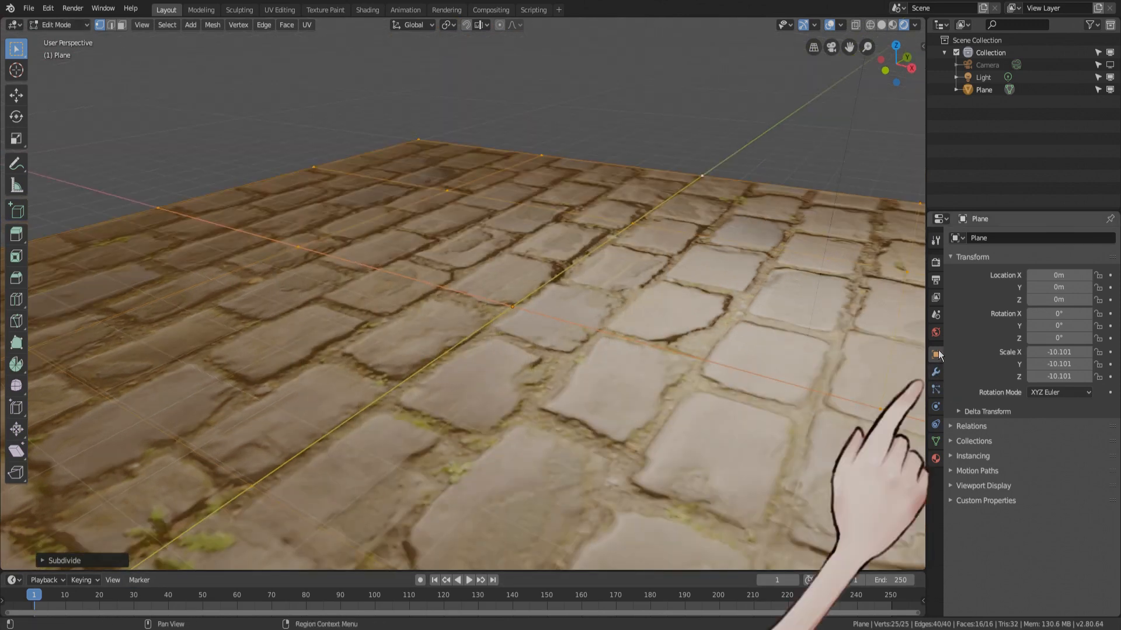
click(935, 372)
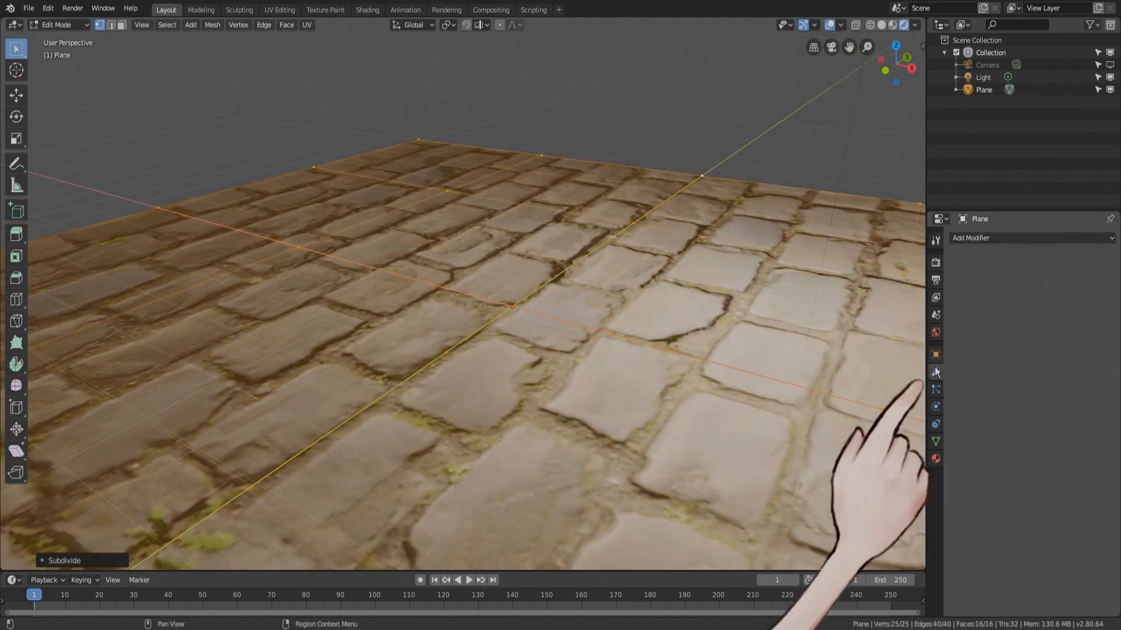
click(64, 25)
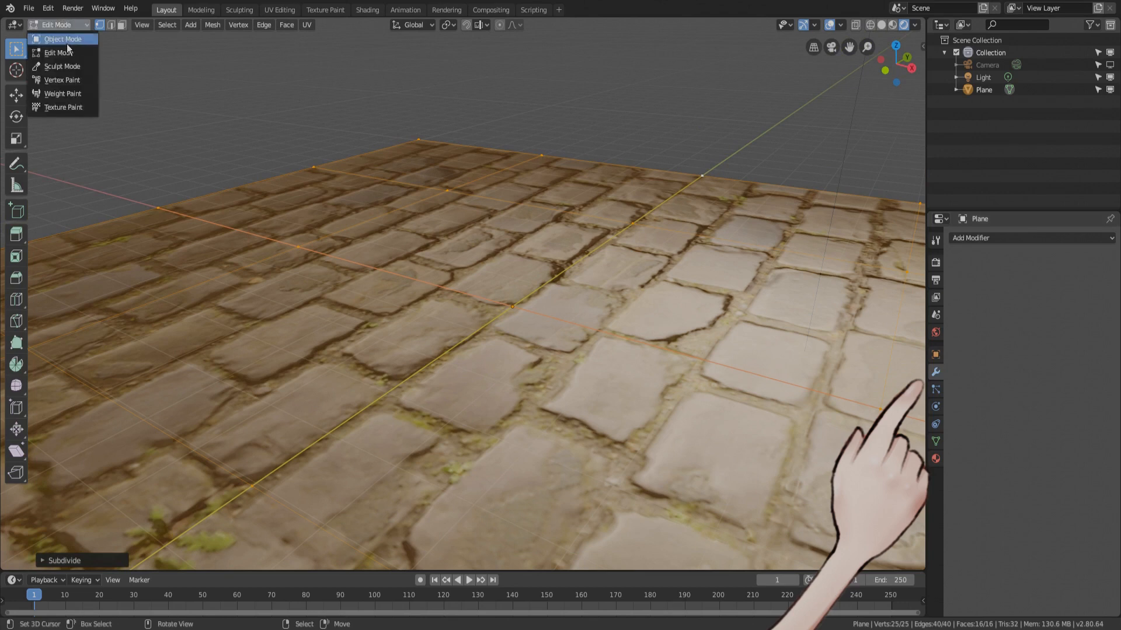
click(67, 43)
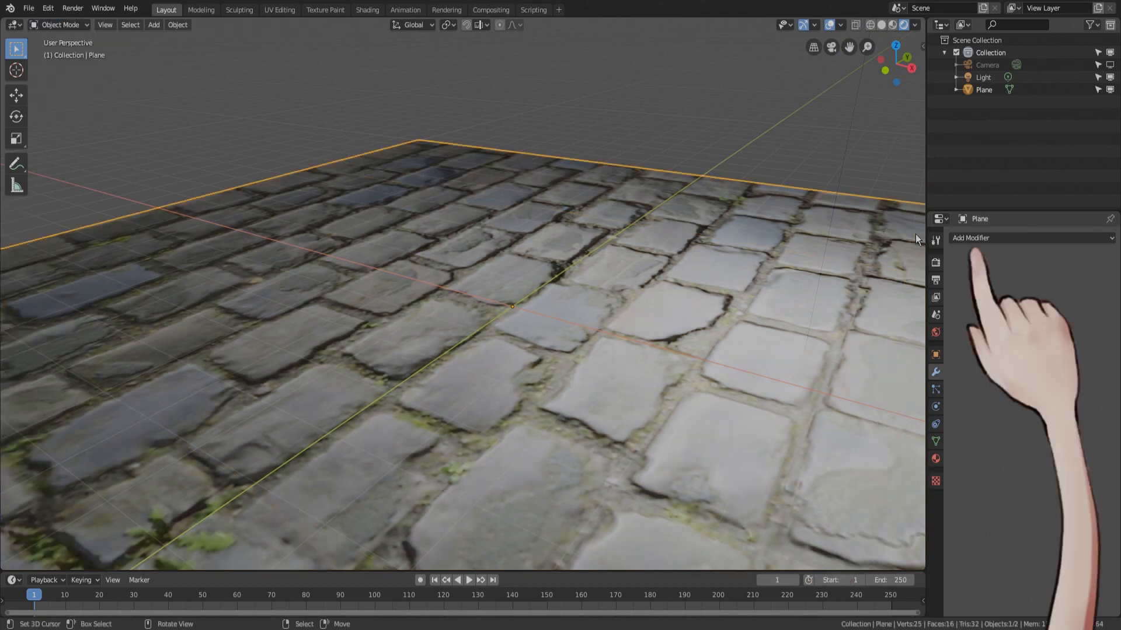
click(983, 237)
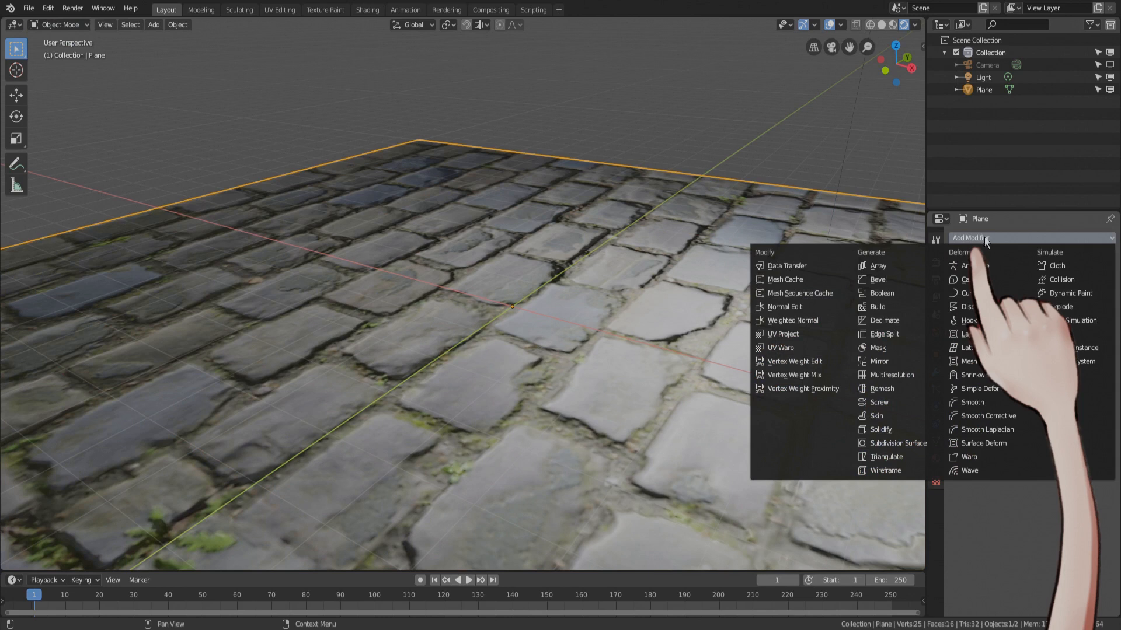
click(980, 306)
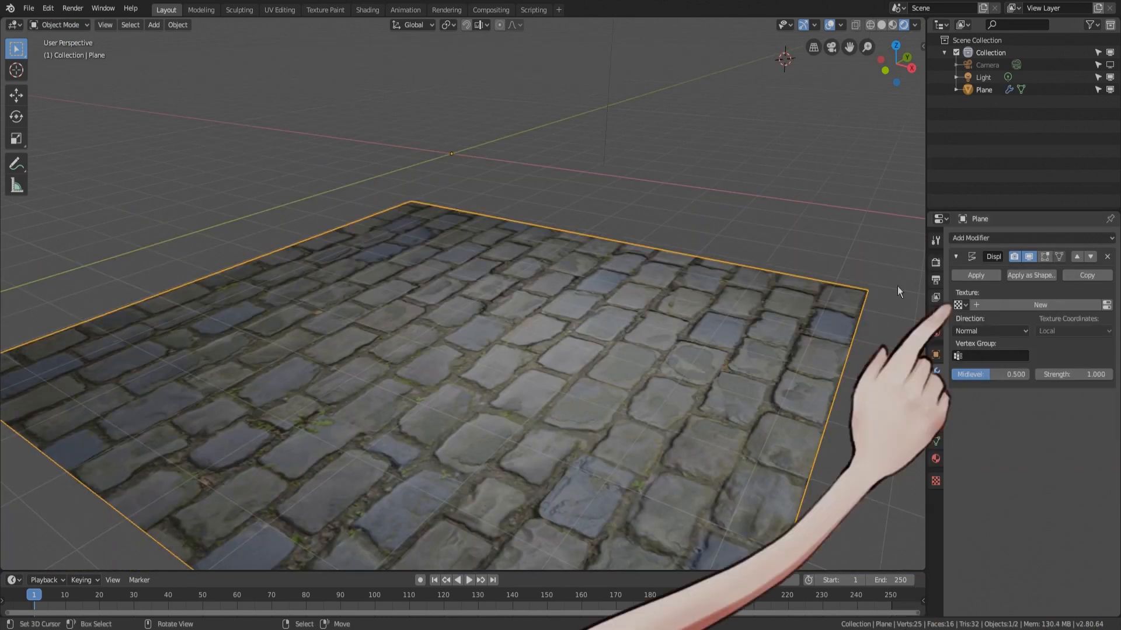
click(959, 305)
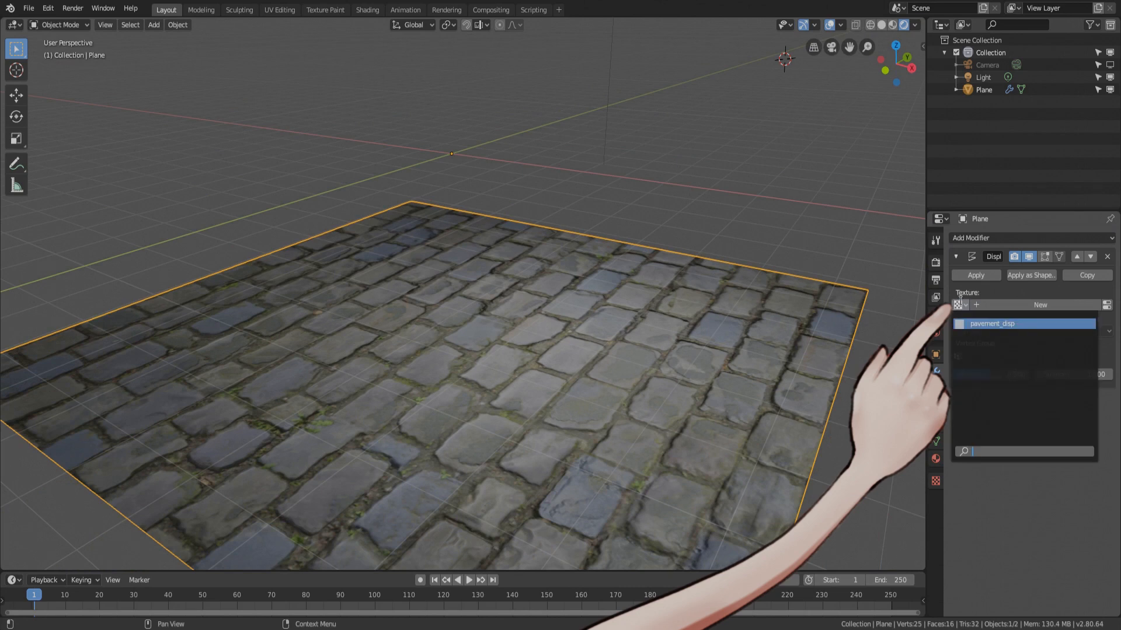
click(1022, 324)
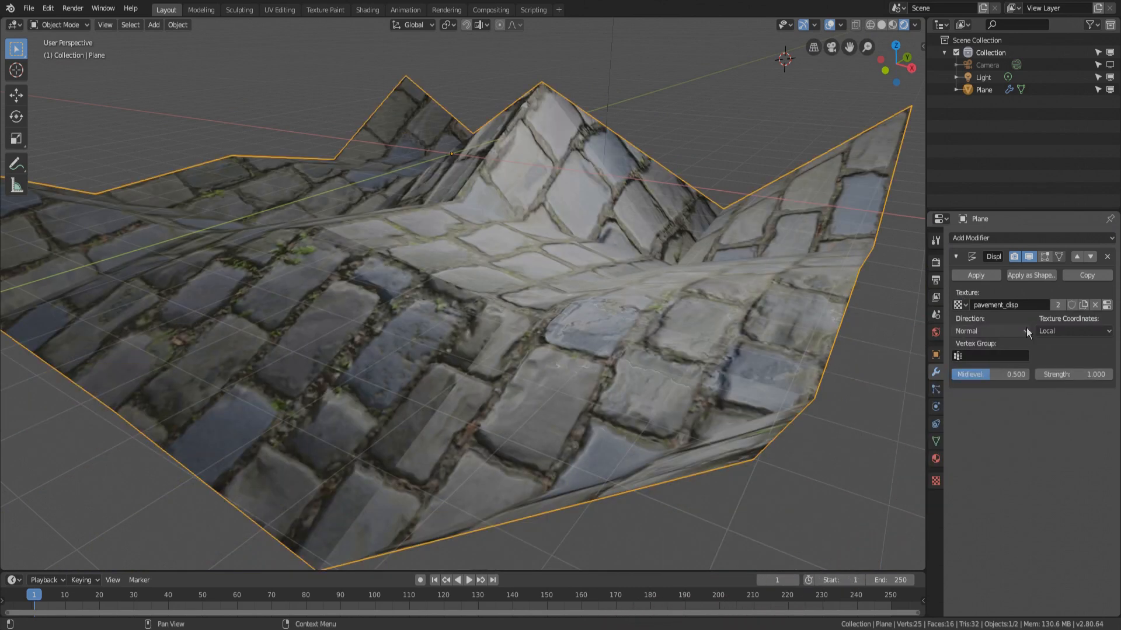
- Set the Displace modifier's strength to 0.1
mouse_move(624, 302)
middle_down()
mouse_move(311, 298)
mouse_move(604, 303)
middle_up()
mouse_move(1074, 375)
mouse_down()
mouse_move(1039, 375)
mouse_move(1109, 375)
mouse_move(1050, 375)
mouse_move(1084, 377)
mouse_up()
click(1082, 377)
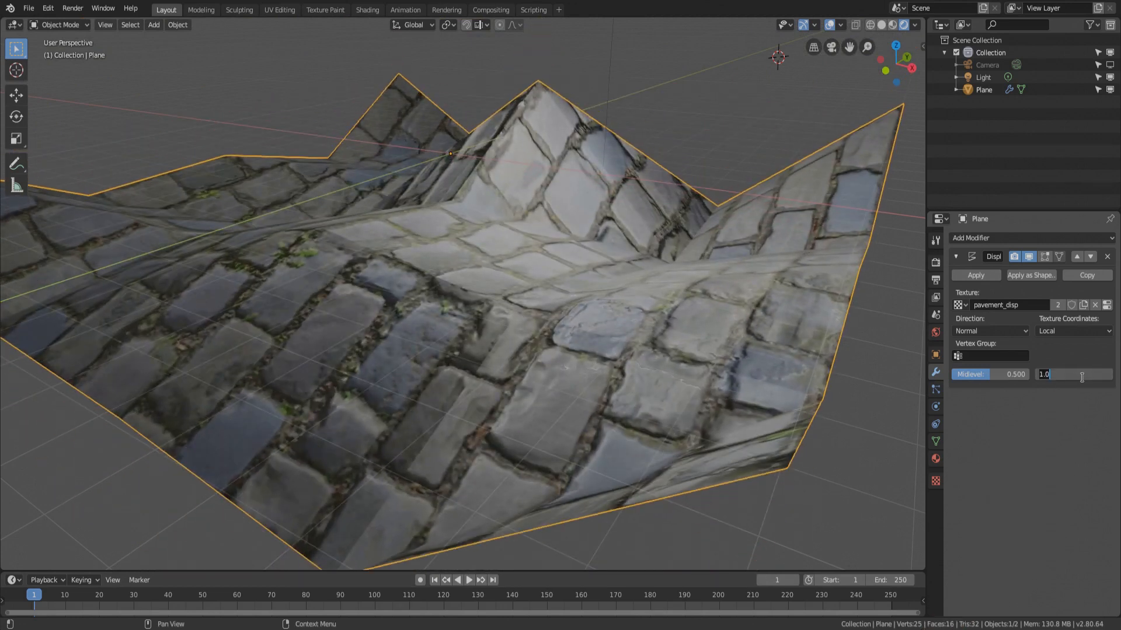
text(0.1)
key(Return)
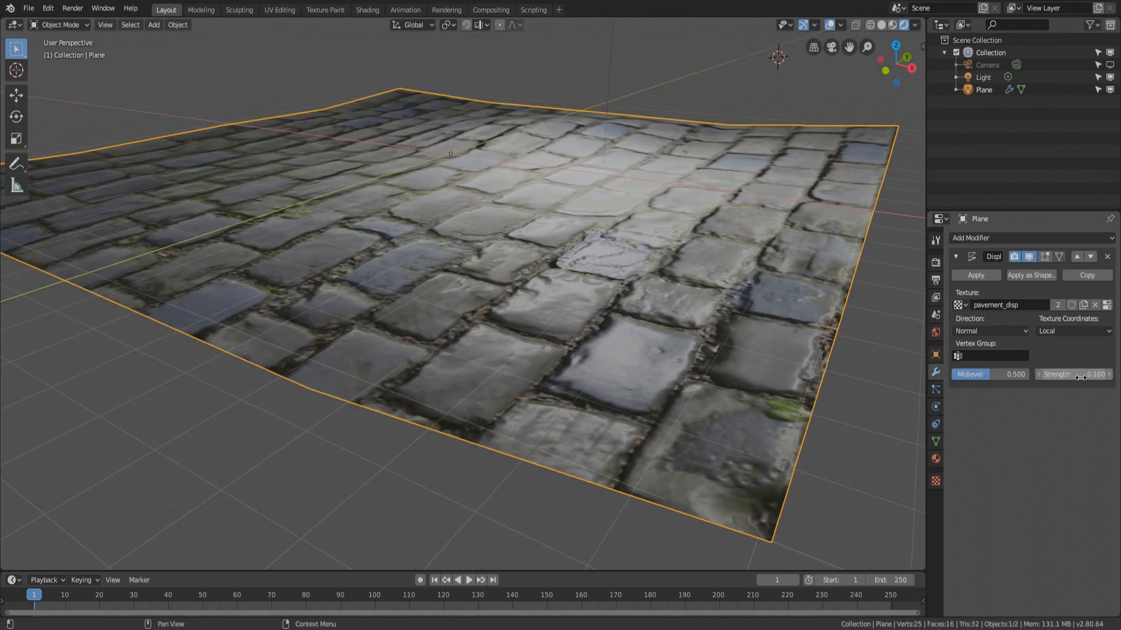
- Add a Subdivision Surface modifier to the plane and place it before the Displace modifier in the stack
middle_drag(642, 390, 456, 162)
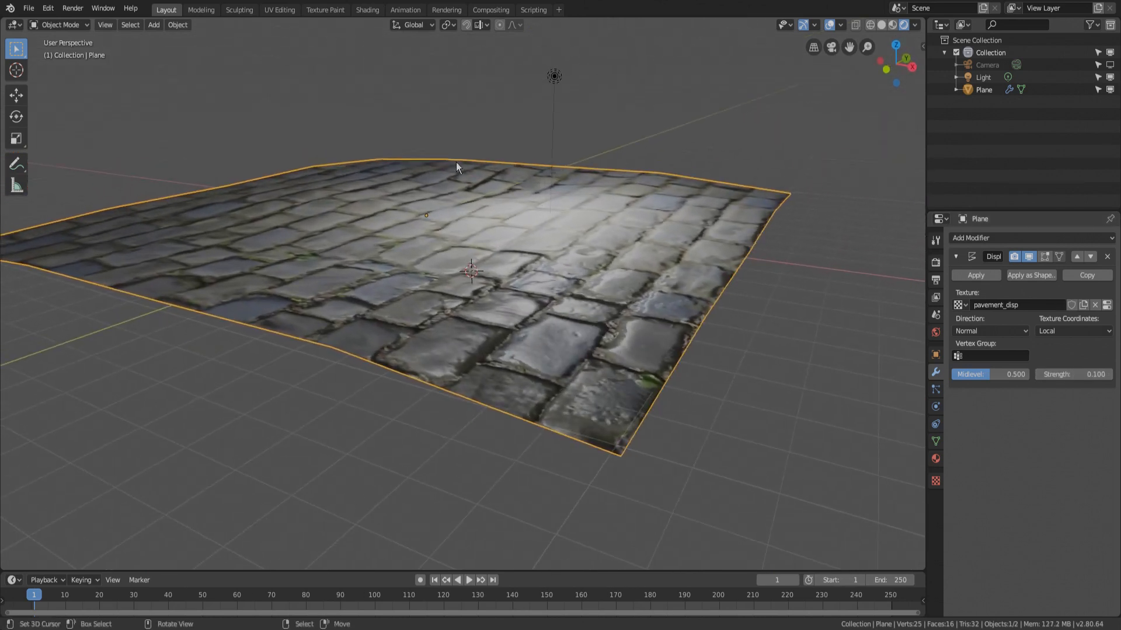
click(989, 239)
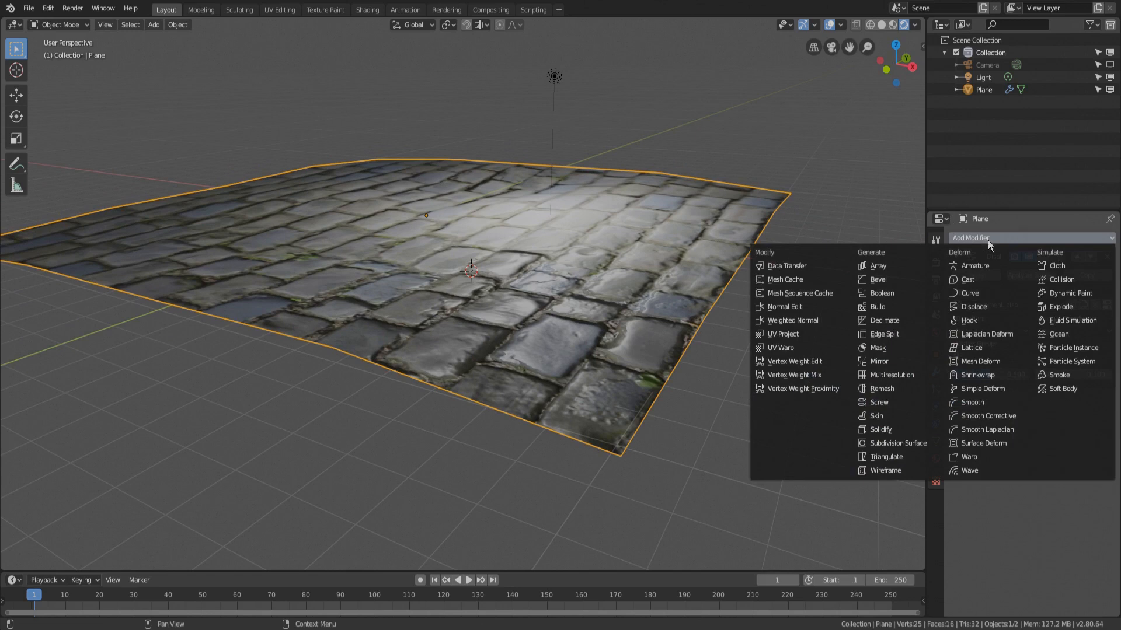
click(900, 443)
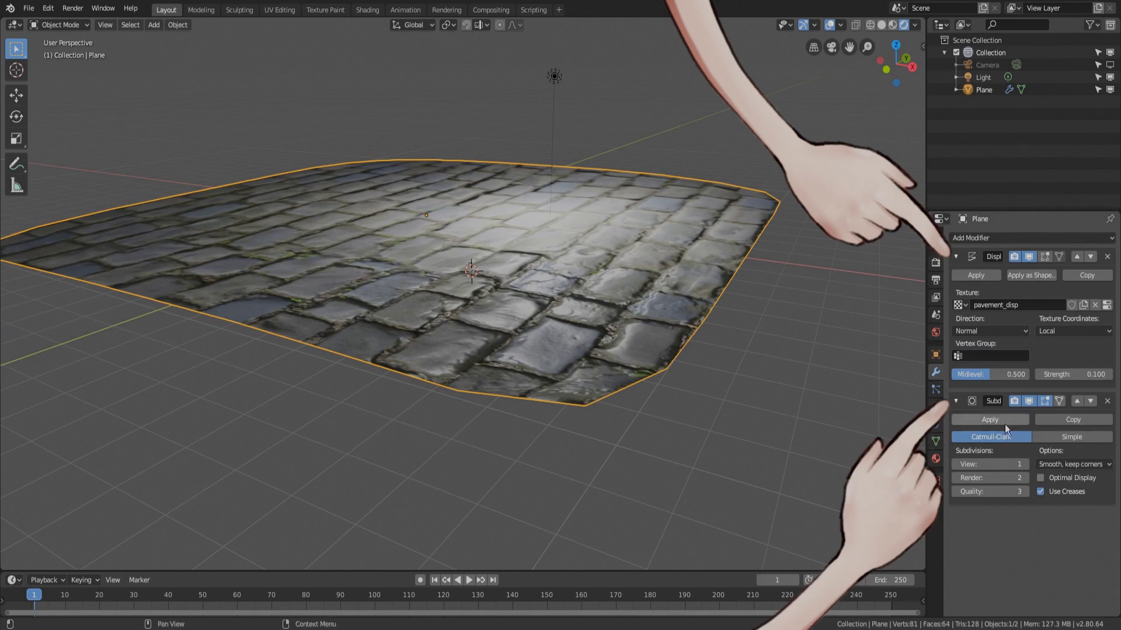
click(1077, 402)
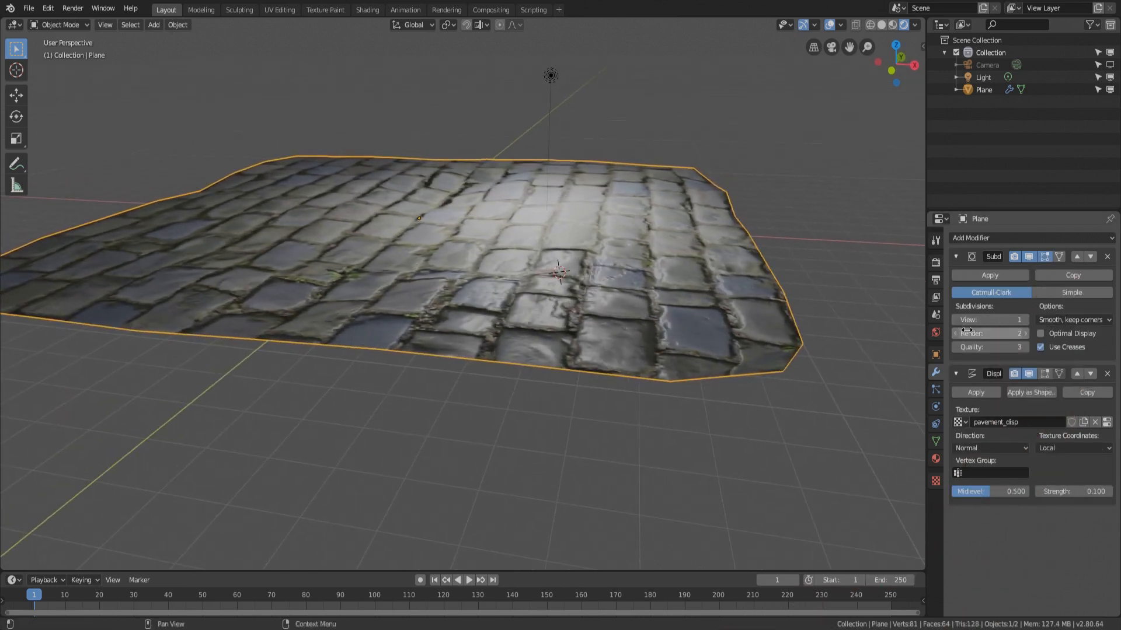
- Raise the Subdivision Surface modifier's viewport subdivisions to 5
click(1024, 320)
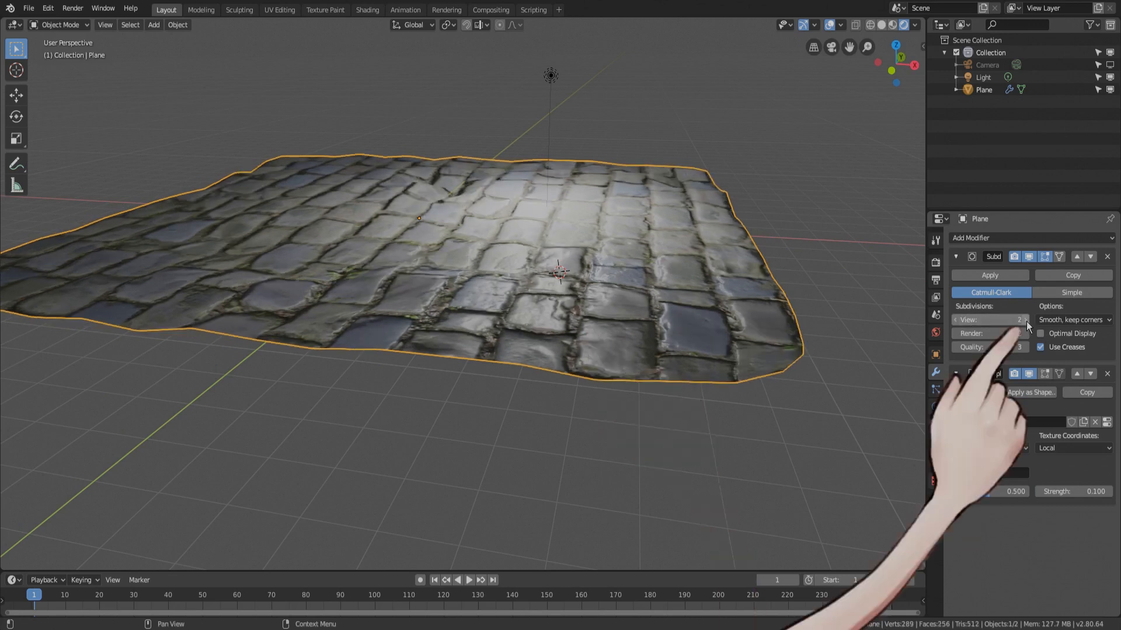
click(1026, 321)
click(1027, 320)
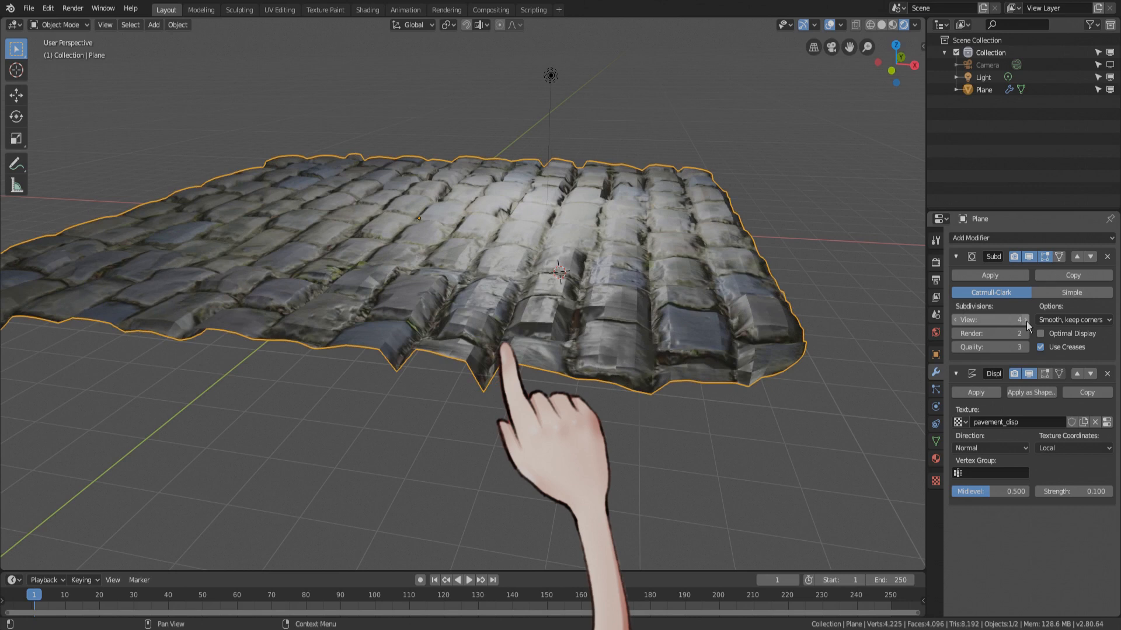
click(1025, 320)
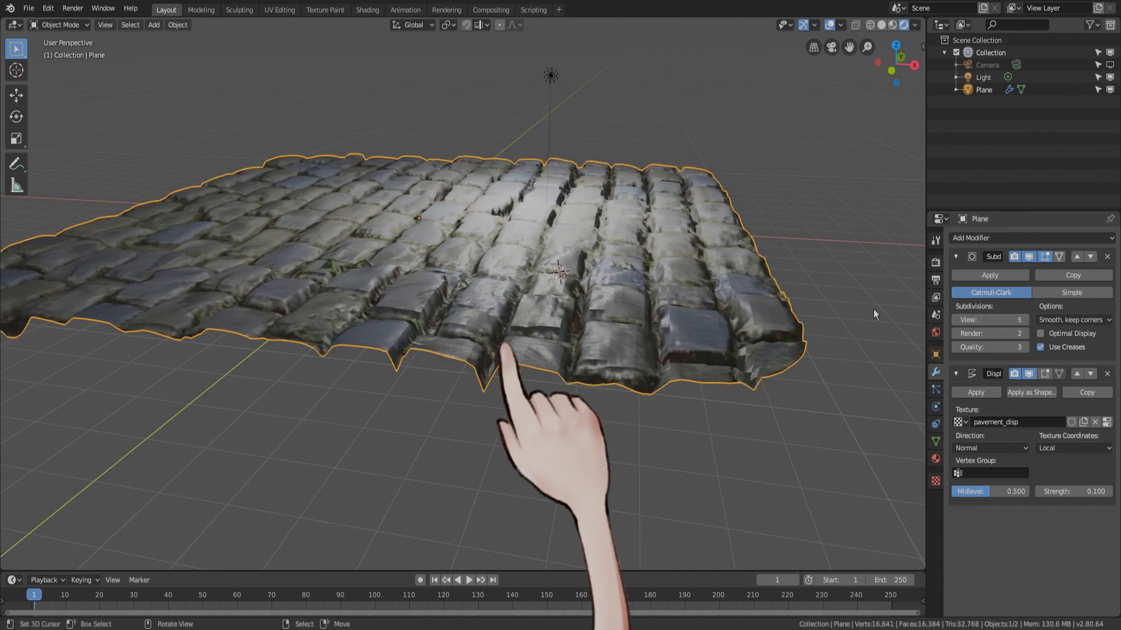
- In Edit Mode, select the four vertices of a face beside the plane's centre, raise them along Z into a hump, and return to Object Mode
middle_drag(874, 309, 443, 341)
right_click(477, 269)
click(478, 268)
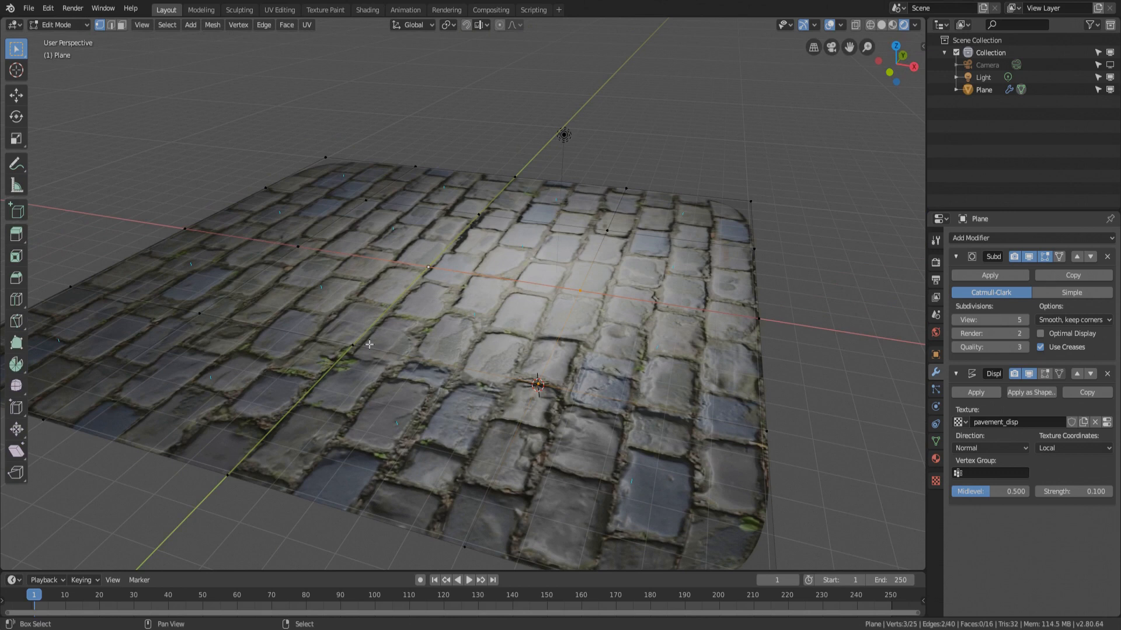
shift+click(354, 345)
key(g)
key(z)
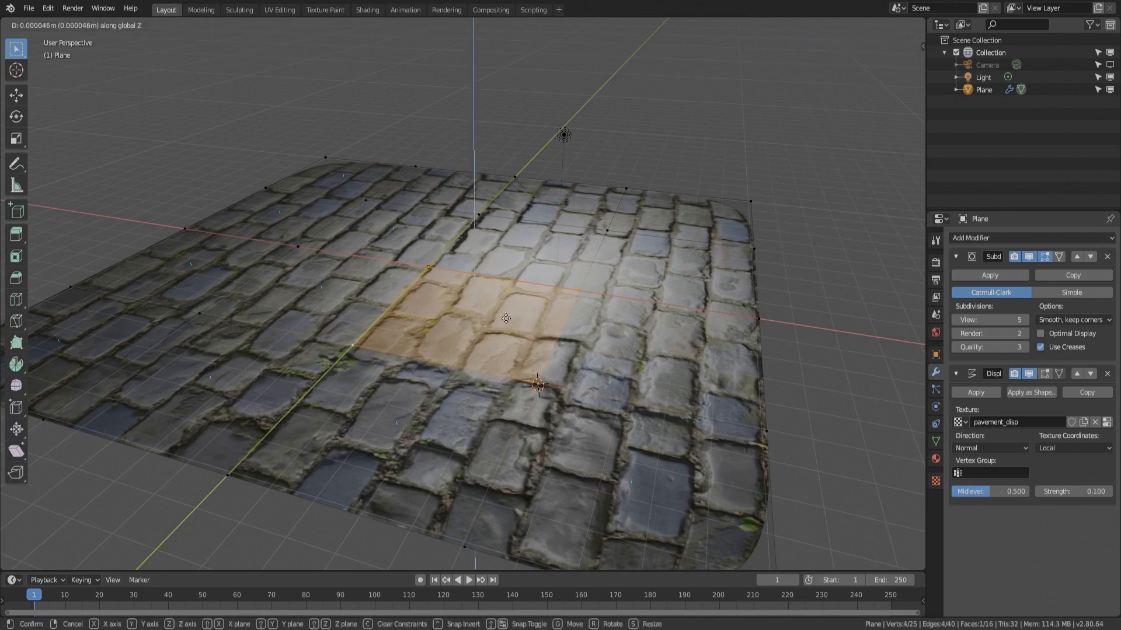
click(524, 204)
key(Tab)
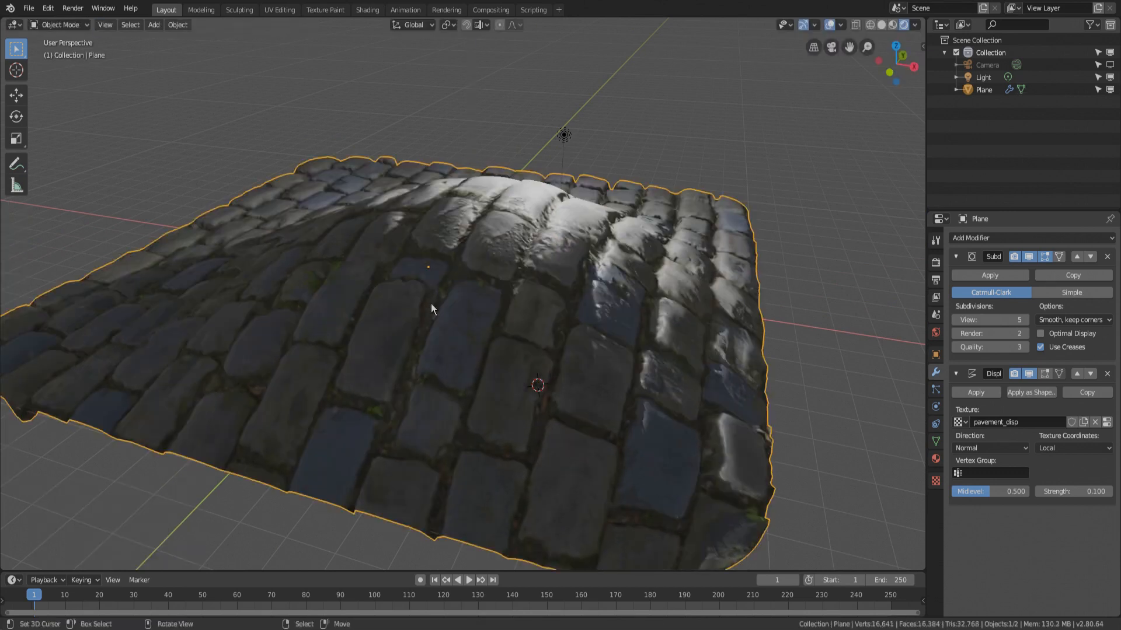
middle_drag(430, 303, 795, 297)
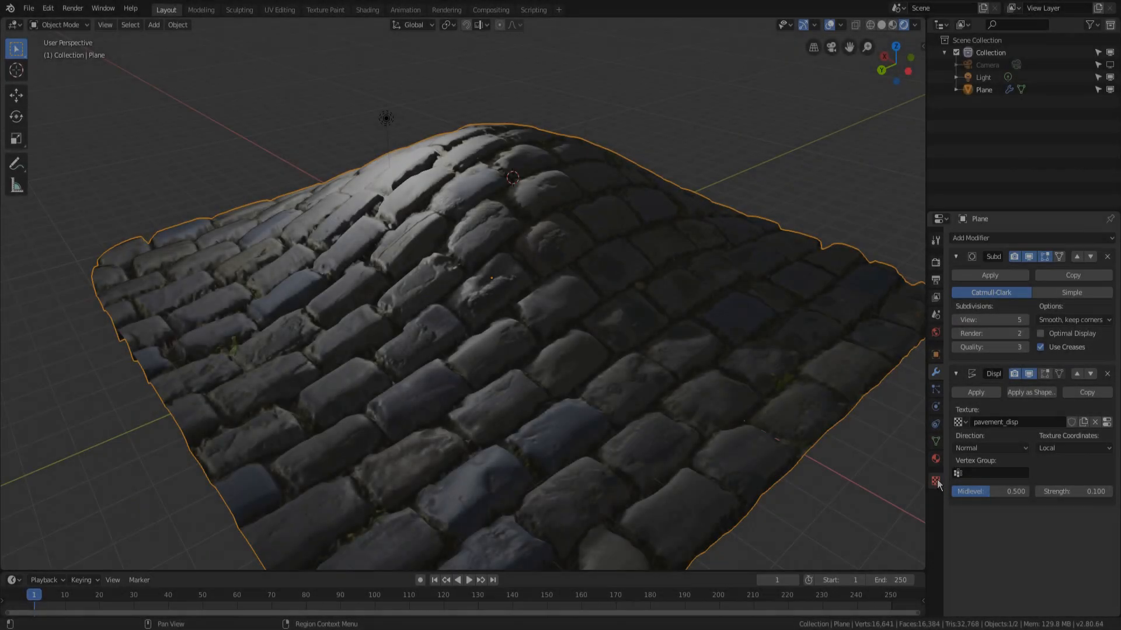
- Open the image mapping settings of the pavement_disp displacement texture
click(935, 480)
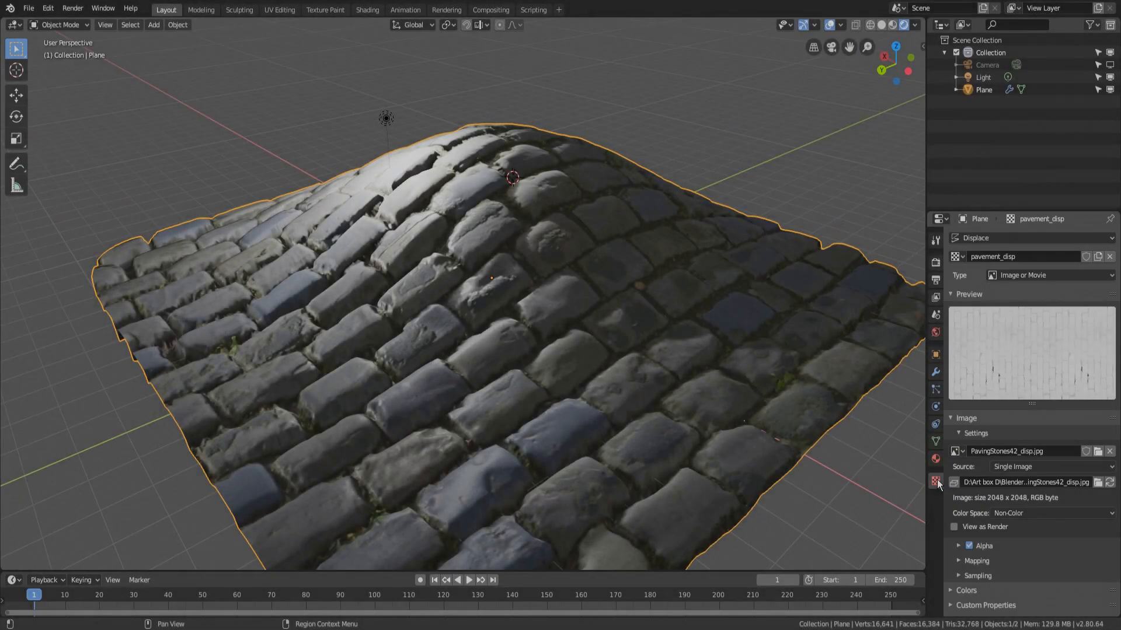
click(986, 561)
scroll(986, 545, down, 4)
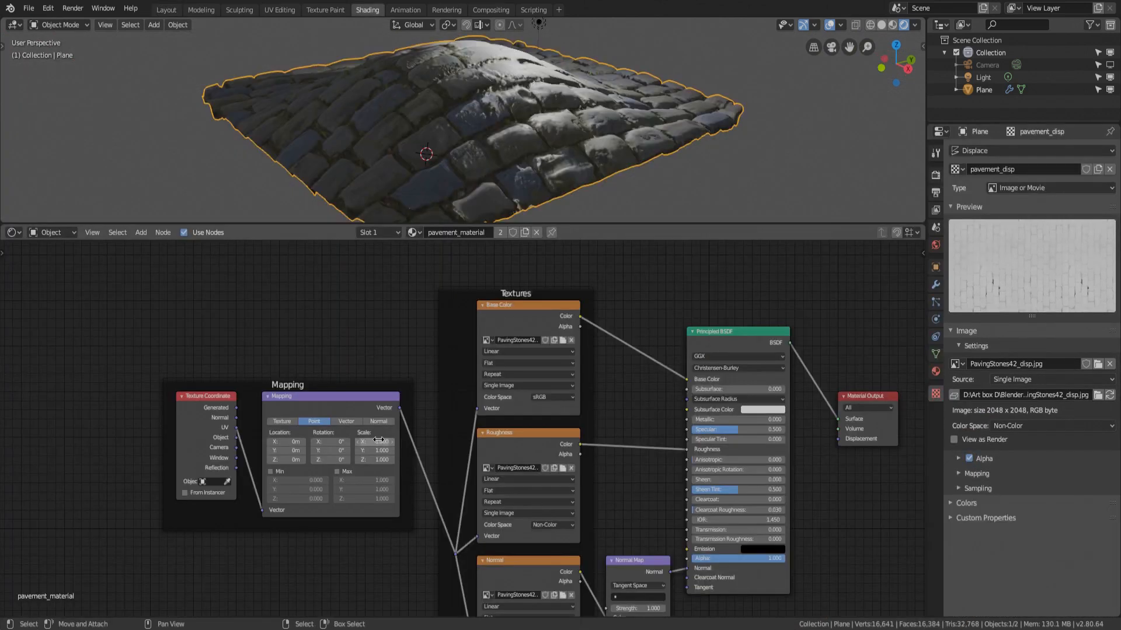
- In pavement_material's Mapping node, set the X and Y scale to 2, and inspect the plane's surface
text(2)
key(Return)
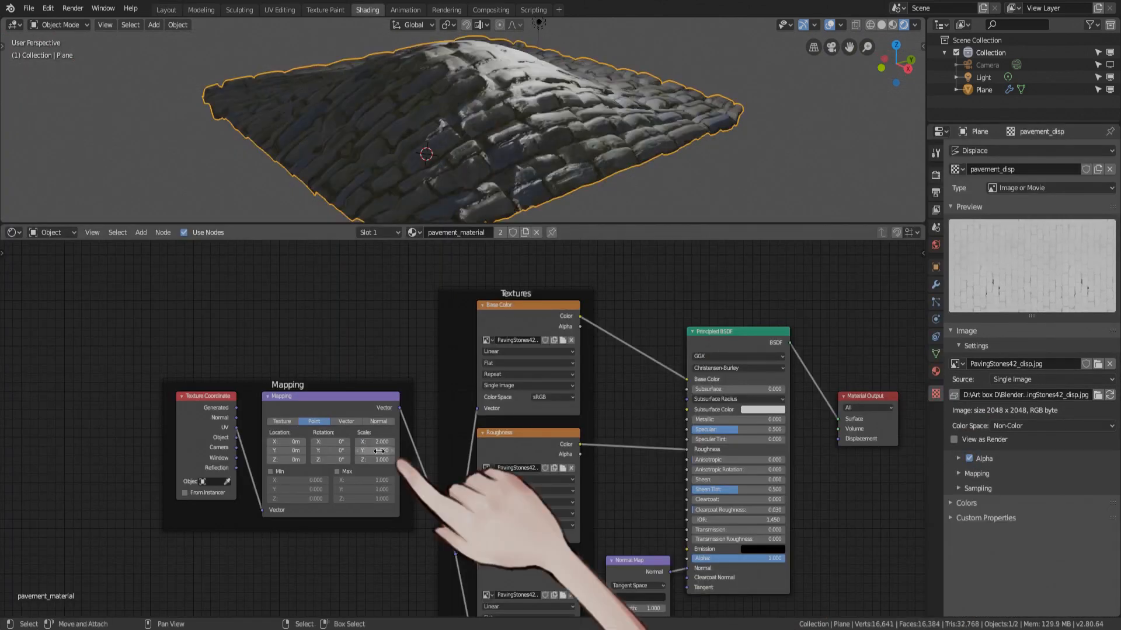
click(377, 451)
text(2)
key(Return)
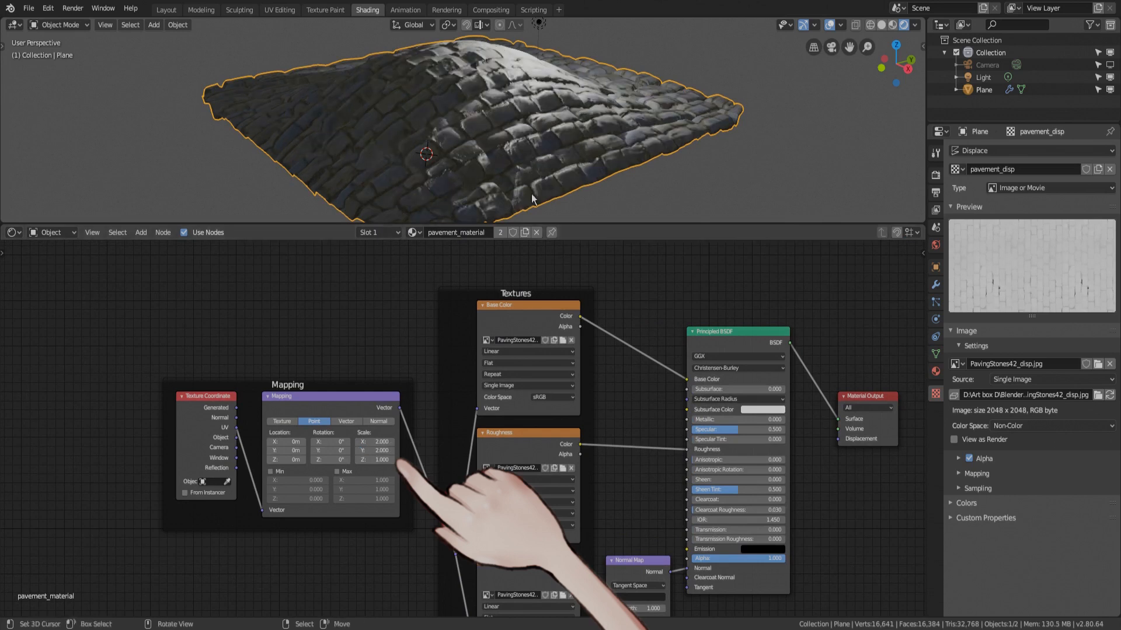
scroll(527, 106, up, 4)
middle_drag(528, 106, 443, 100)
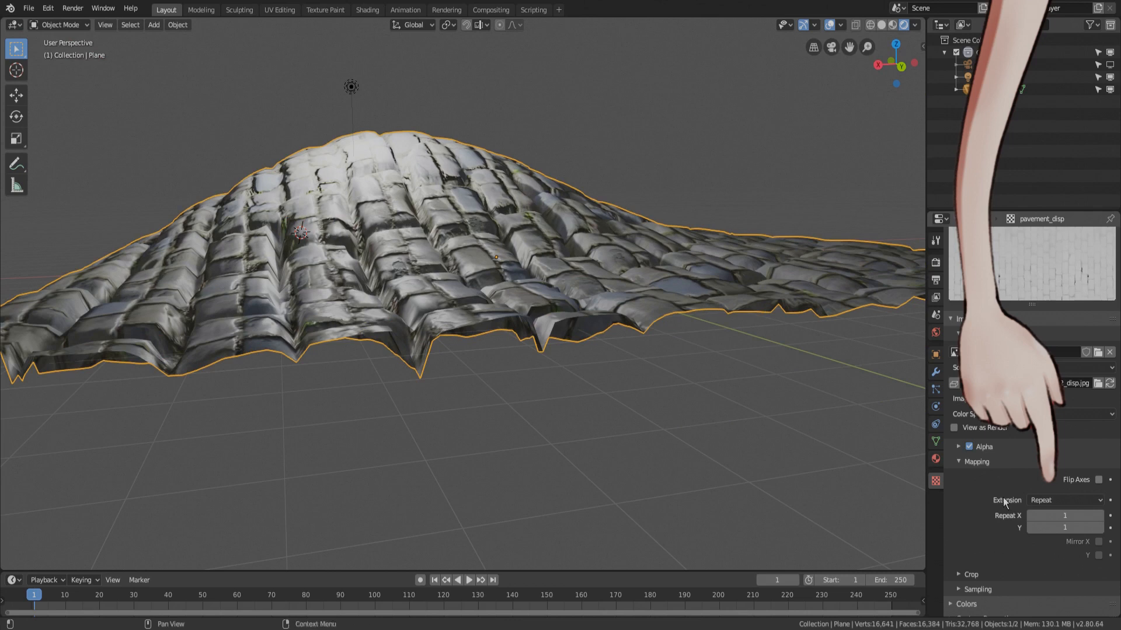
- Set the pavement_disp texture's Repeat X and Y to 2, and check the displaced stones from another angle
scroll(1068, 513, down, 1)
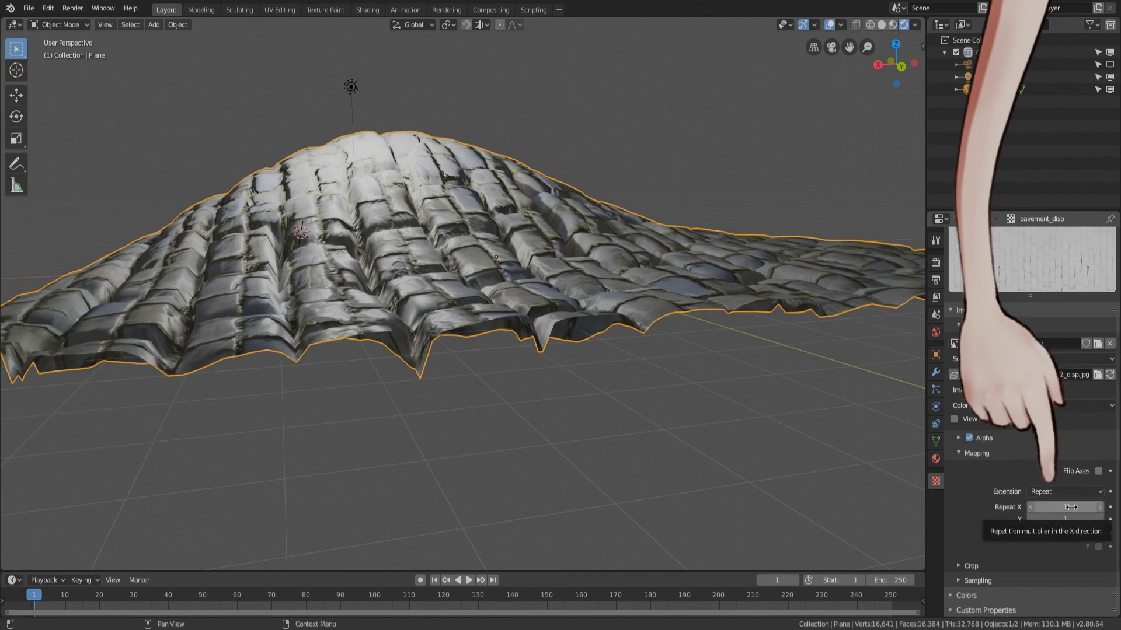
click(1070, 507)
text(2)
key(Tab)
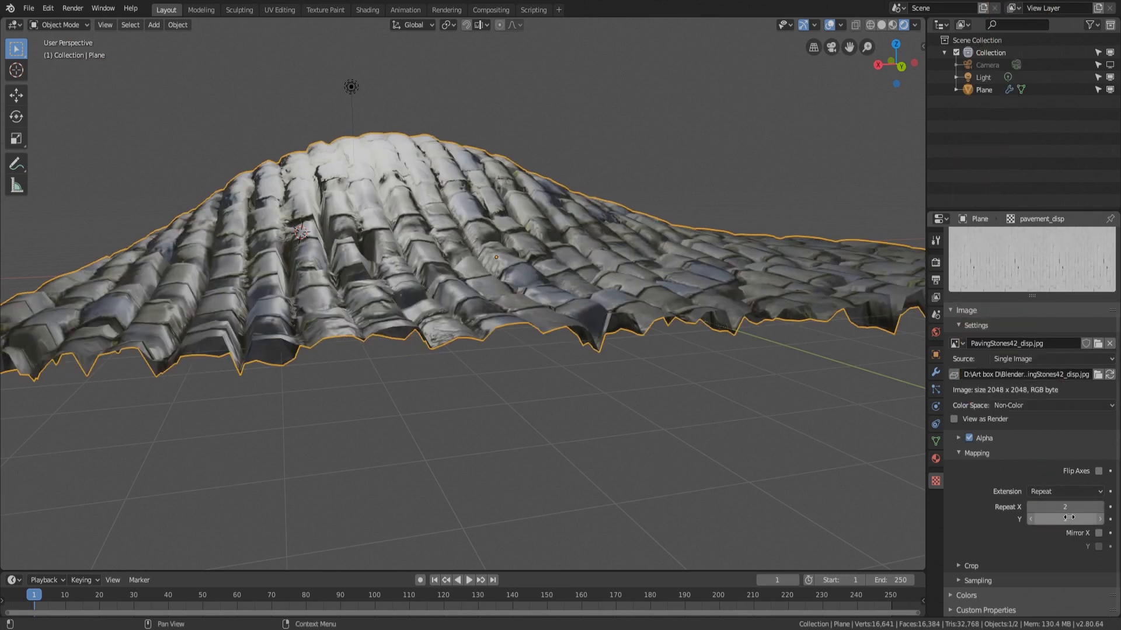
text(2)
key(Return)
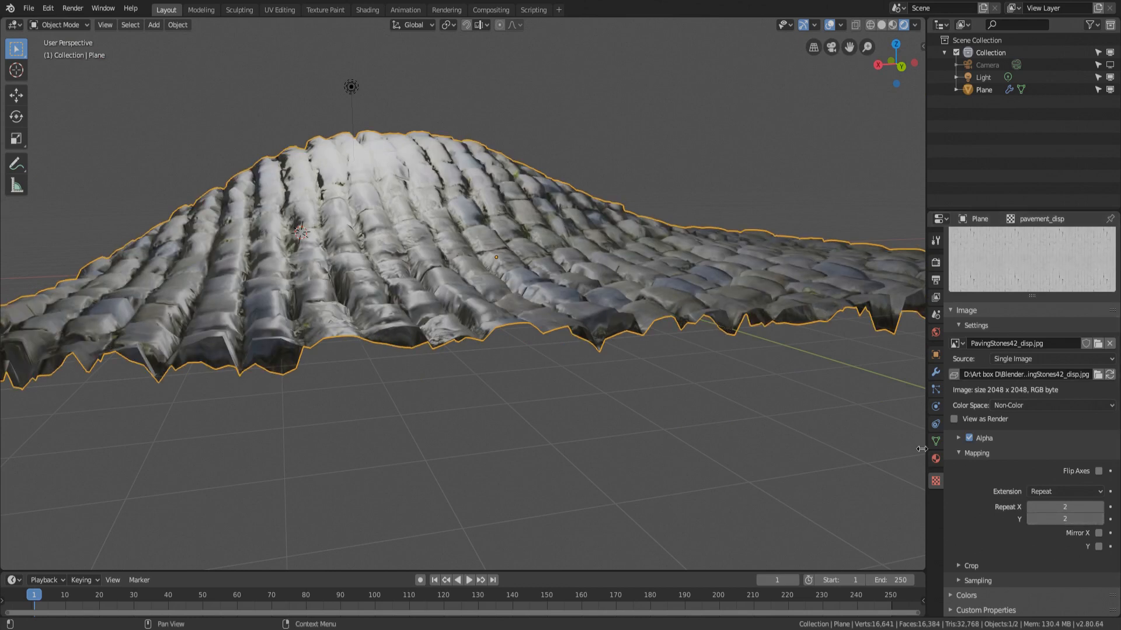
middle_drag(555, 307, 558, 313)
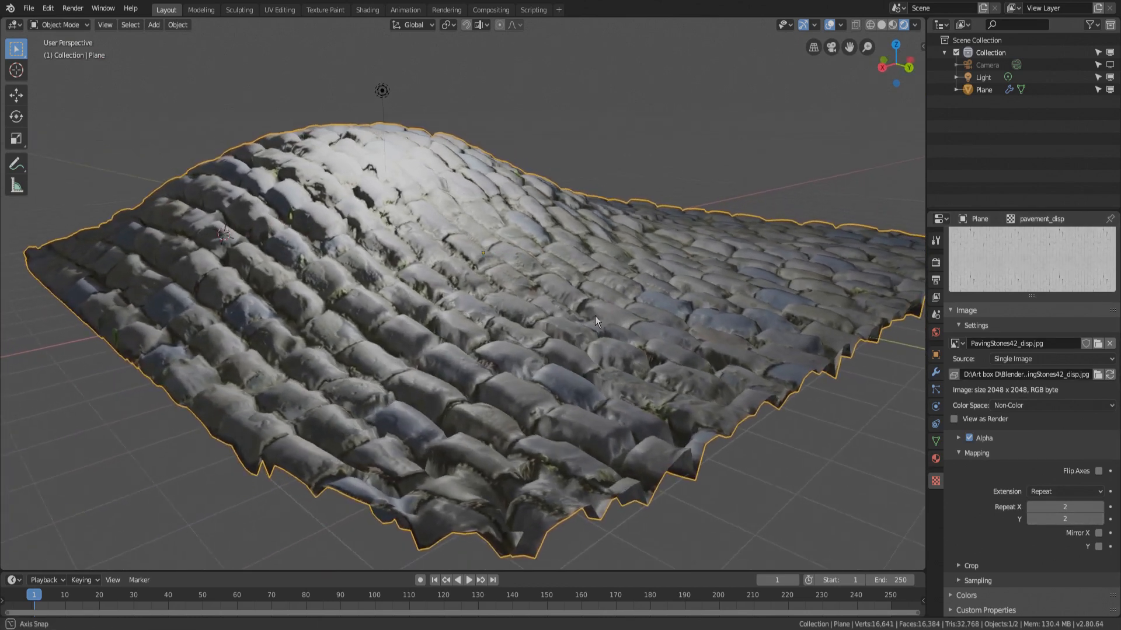